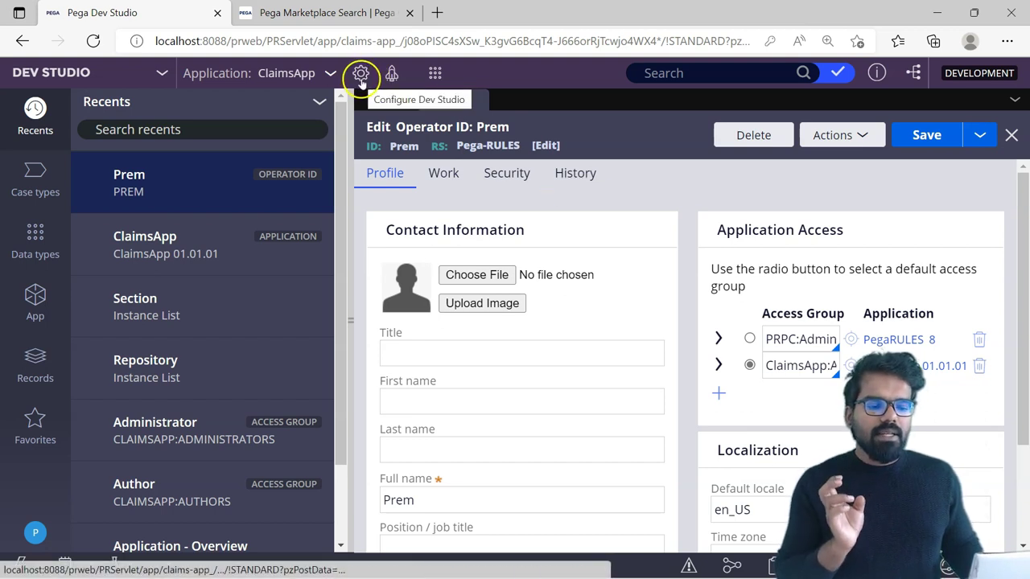
# Open the application's recent development actions and review the rules and classes listed for ClaimsApp
pyautogui.click(360, 75)
pyautogui.moveTo(294, 111)
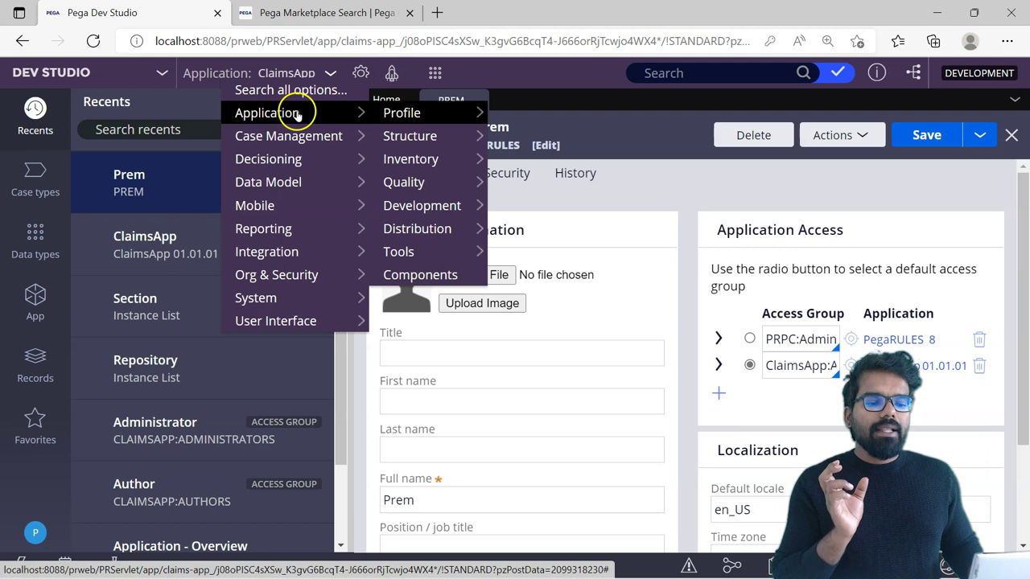
pyautogui.moveTo(427, 207)
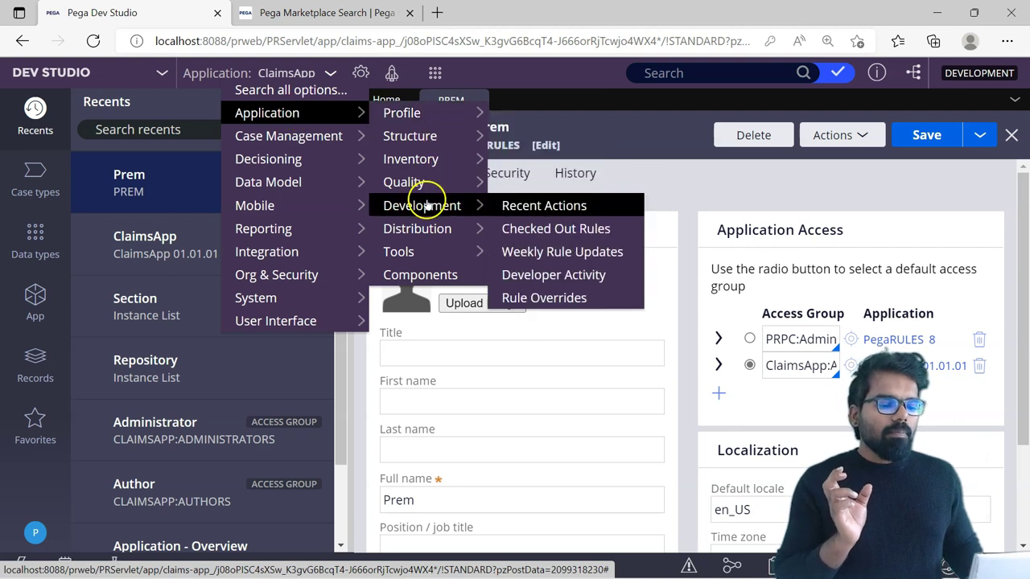
pyautogui.click(518, 206)
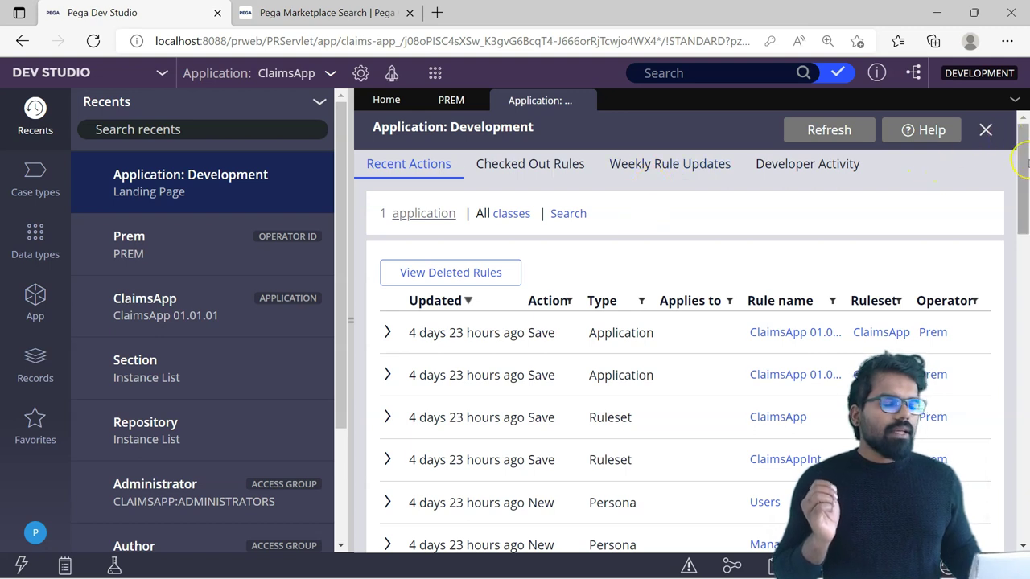
pyautogui.scroll(-2, 1026, 163)
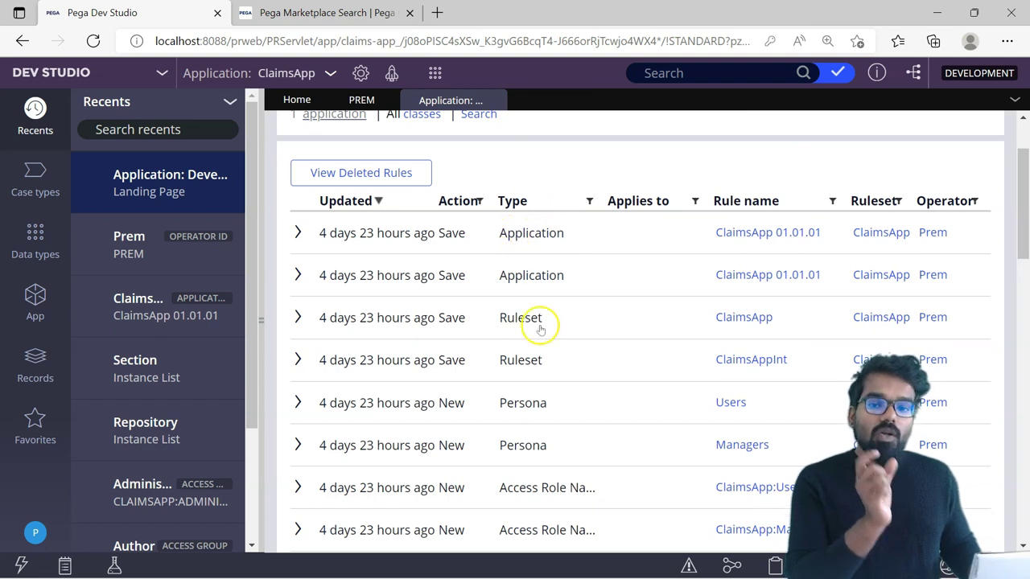
pyautogui.moveTo(1022, 237); pyautogui.dragTo(1022, 325)
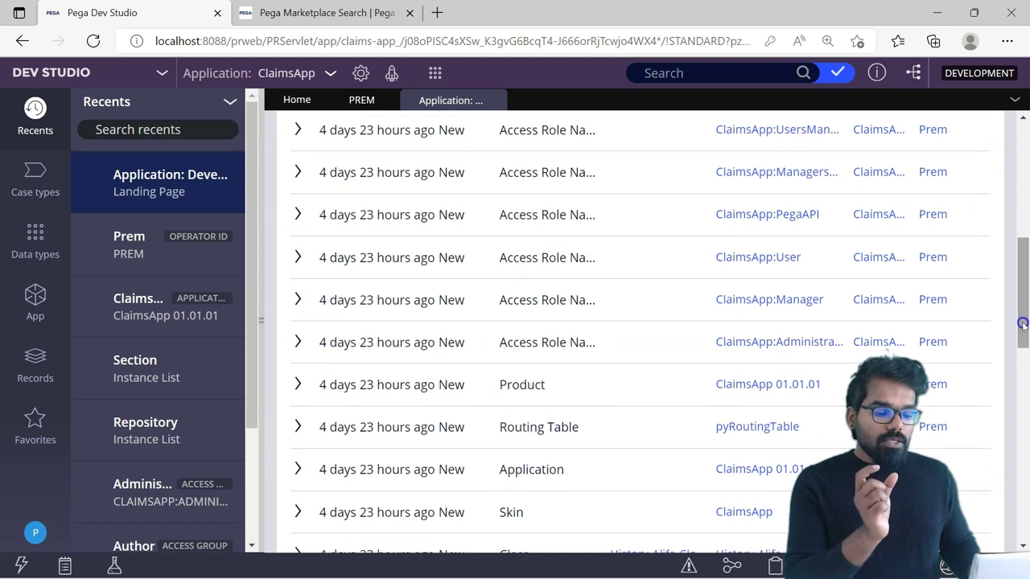
pyautogui.scroll(-1, 1023, 325)
pyautogui.scroll(-1, 1024, 314)
pyautogui.moveTo(1024, 309); pyautogui.dragTo(1020, 347)
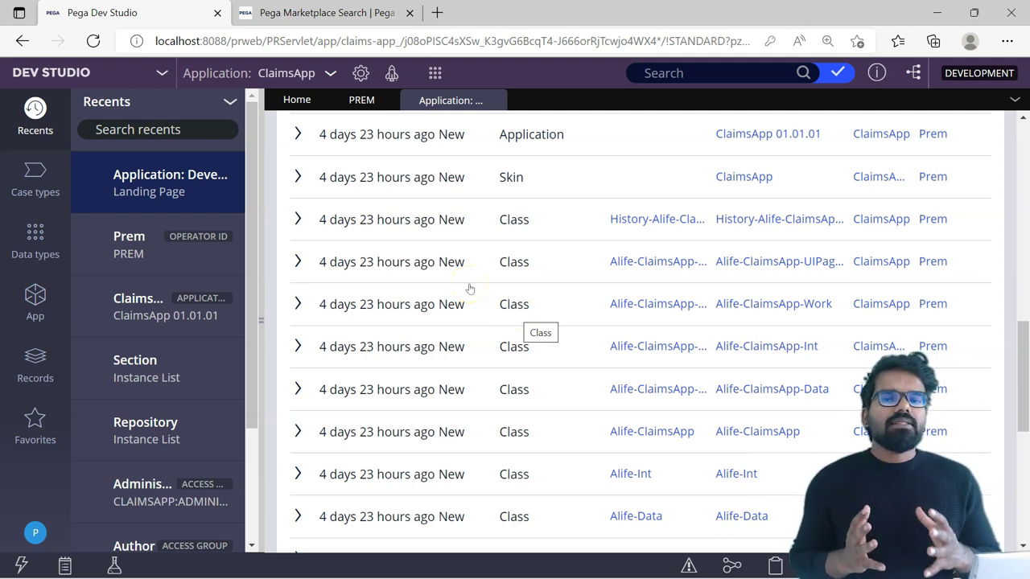
# Open the ClaimsApp definition, inspect its built-on application PegaRULES 8, and return to view the ClaimsApp components and rulesets
pyautogui.click(330, 74)
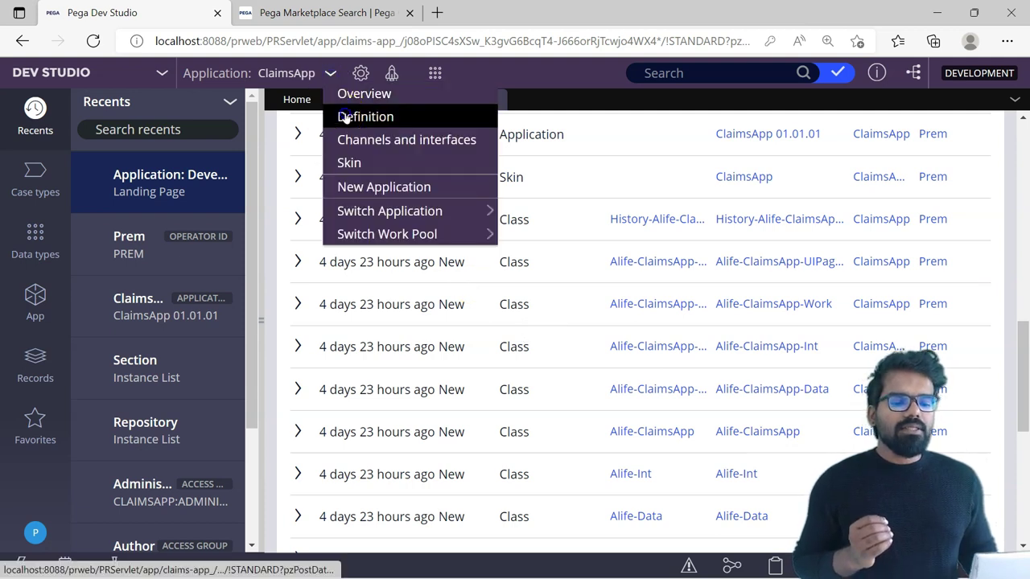
pyautogui.click(344, 116)
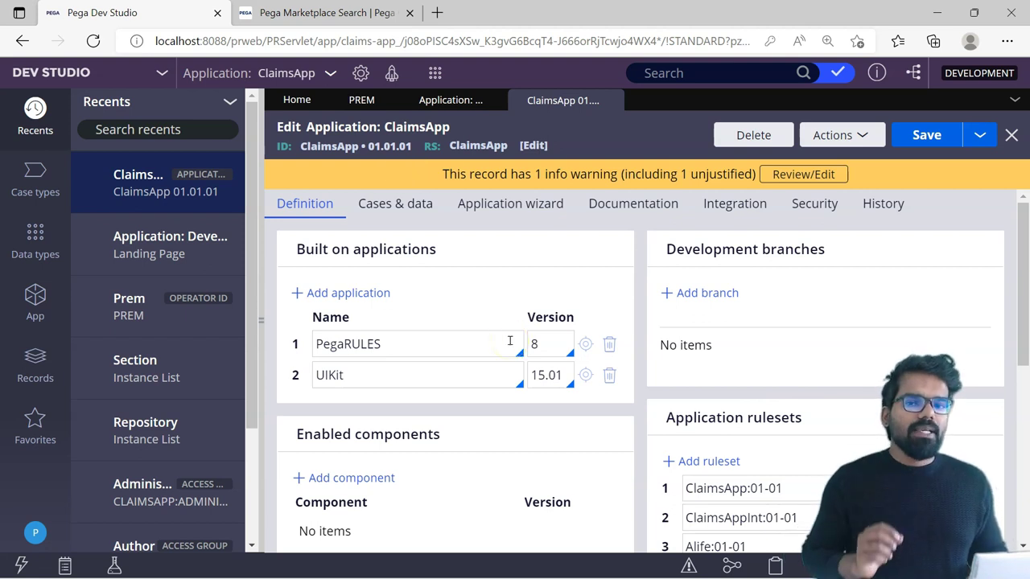
pyautogui.click(586, 344)
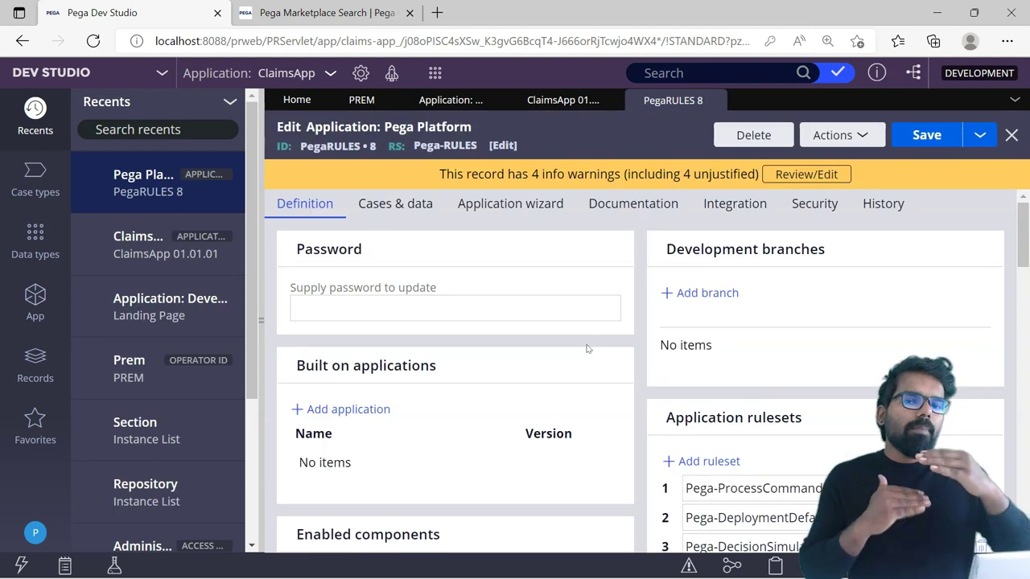
pyautogui.click(671, 328)
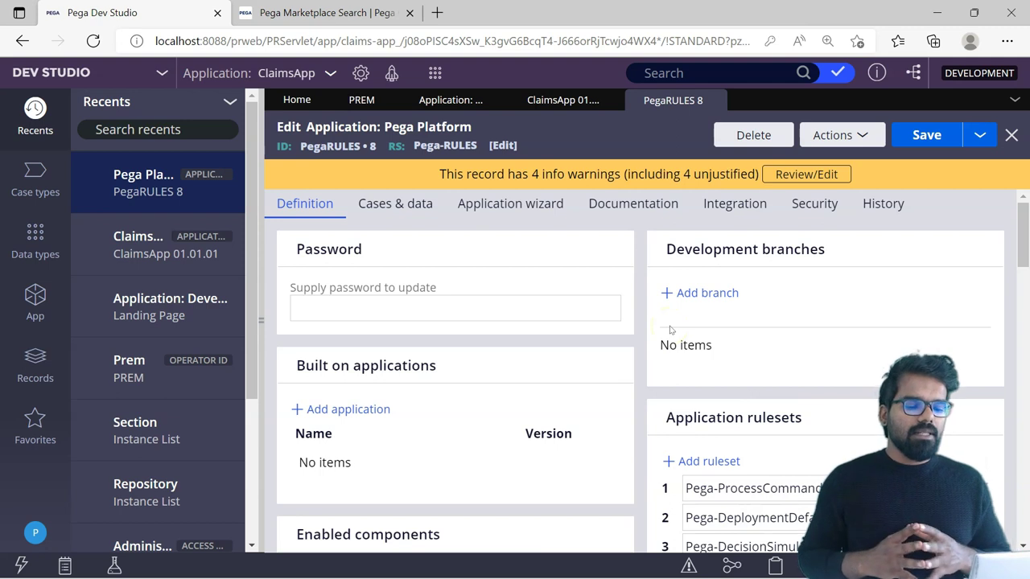
pyautogui.click(566, 101)
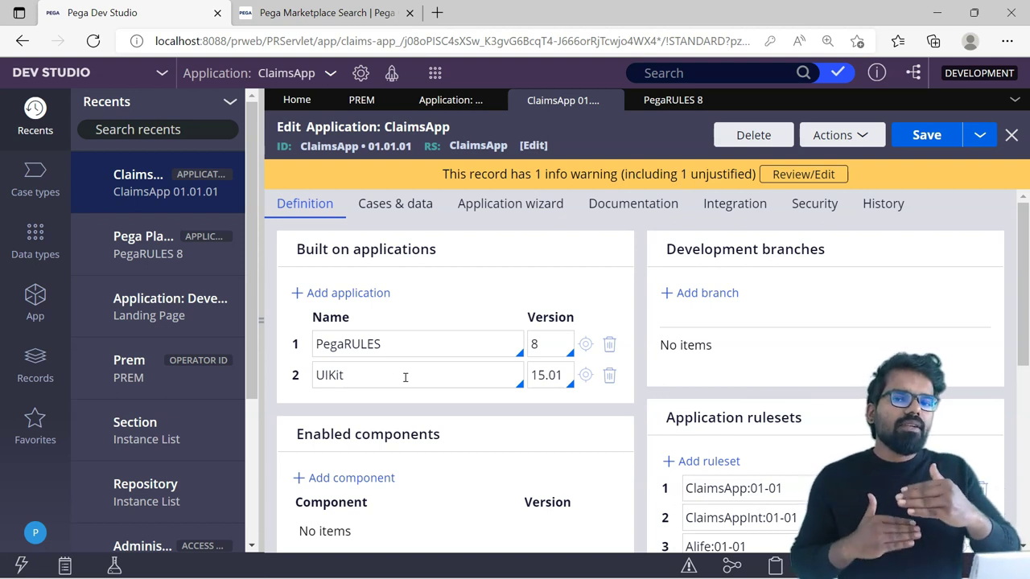
pyautogui.moveTo(1022, 247); pyautogui.dragTo(1022, 310)
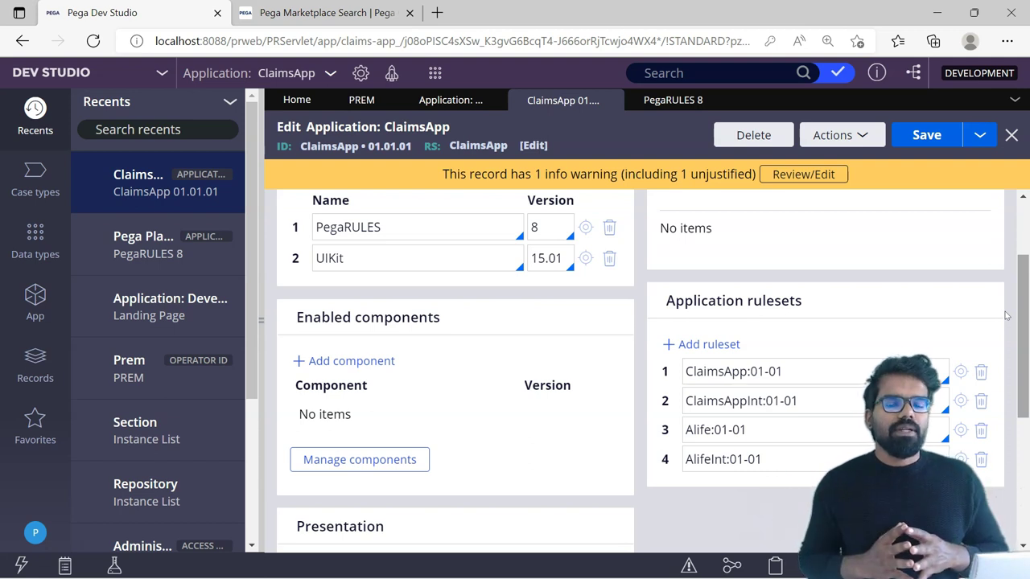
# Switch to Pega Community and browse the components offered in the Pega Marketplace
pyautogui.click(313, 12)
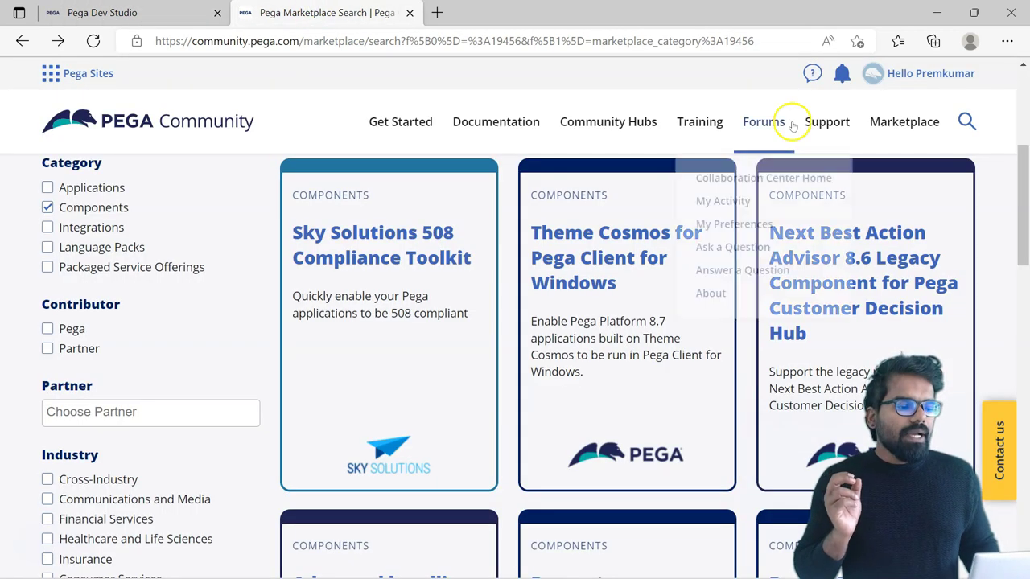
pyautogui.moveTo(904, 120)
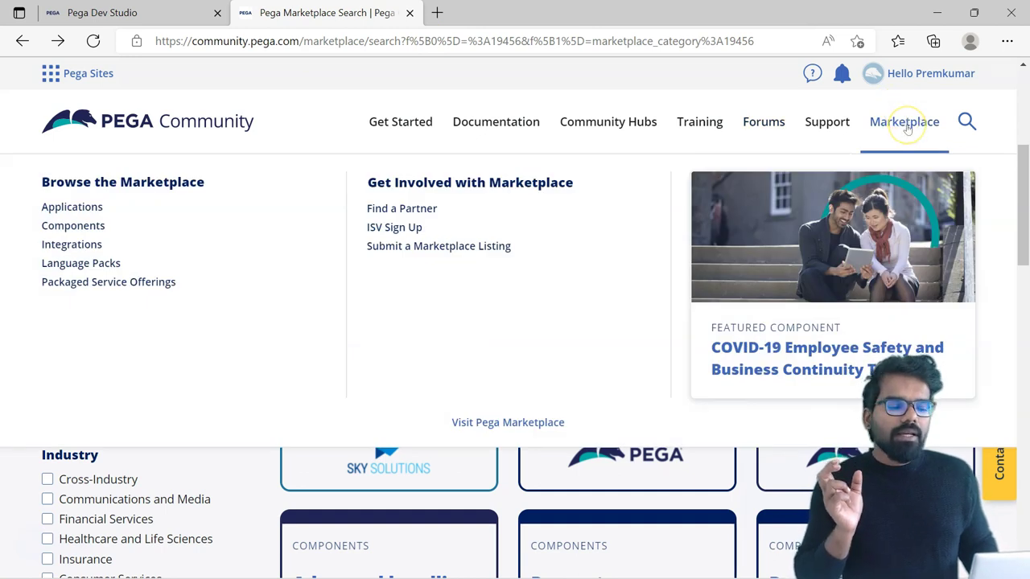
pyautogui.click(100, 226)
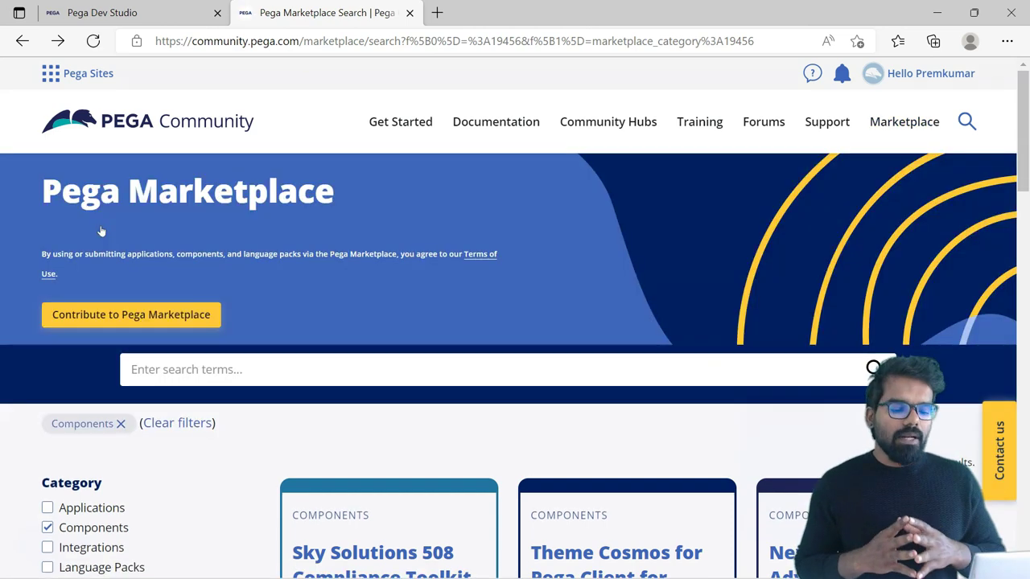
pyautogui.scroll(-3, 1025, 171)
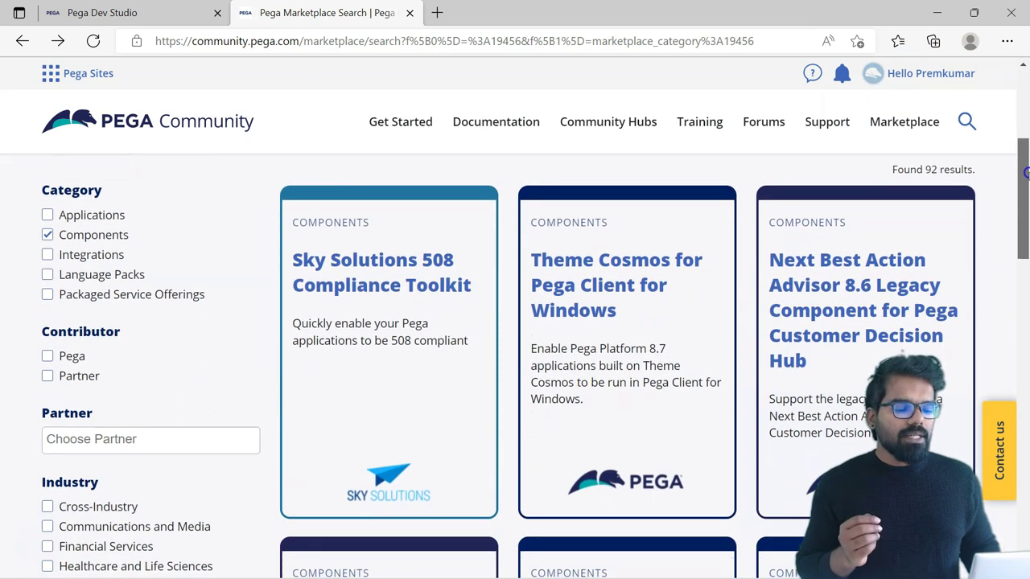
pyautogui.moveTo(1026, 172); pyautogui.dragTo(1026, 198)
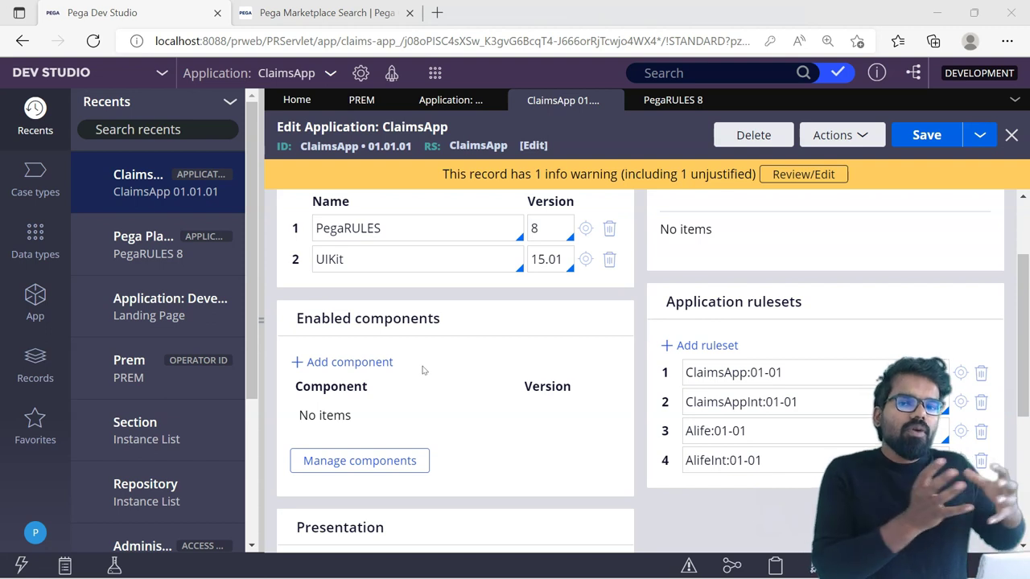
# Add a blank component row to the enabled components of the ClaimsApp application in Dev Studio
pyautogui.click(380, 362)
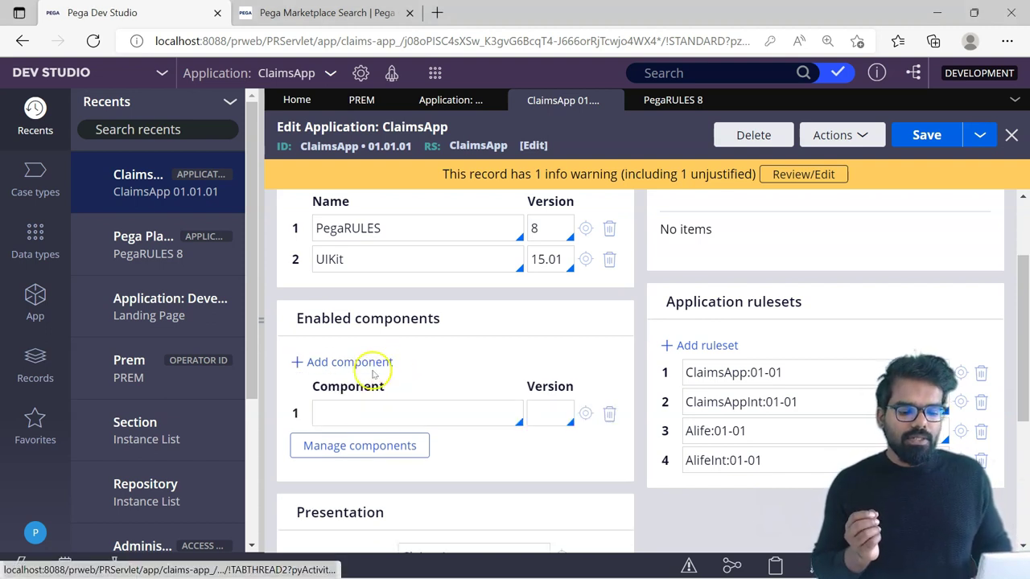
pyautogui.click(351, 418)
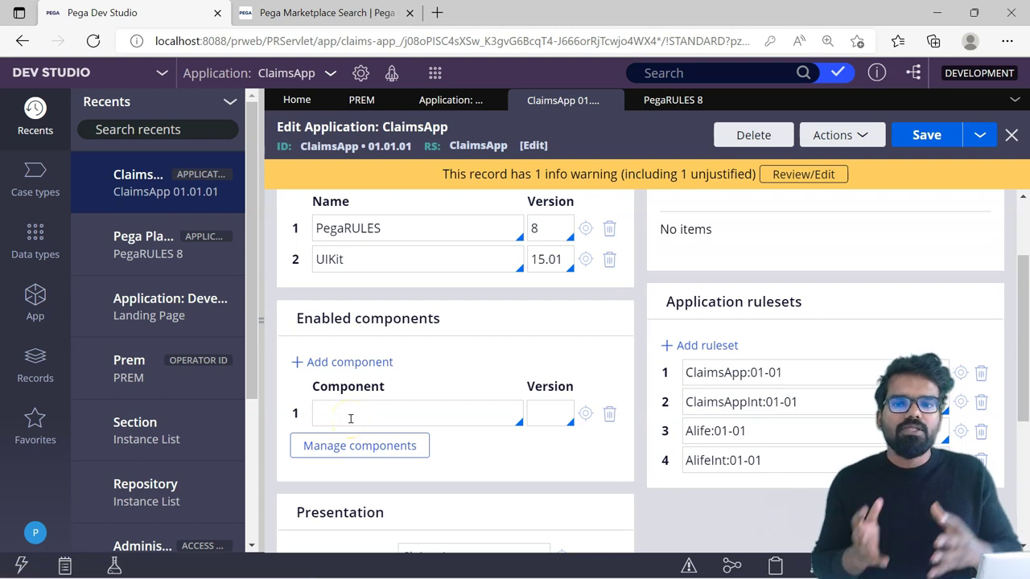
# Open the ClaimsApp skin rule from the presentation settings and return to the application definition's URL alias section
pyautogui.click(1024, 299)
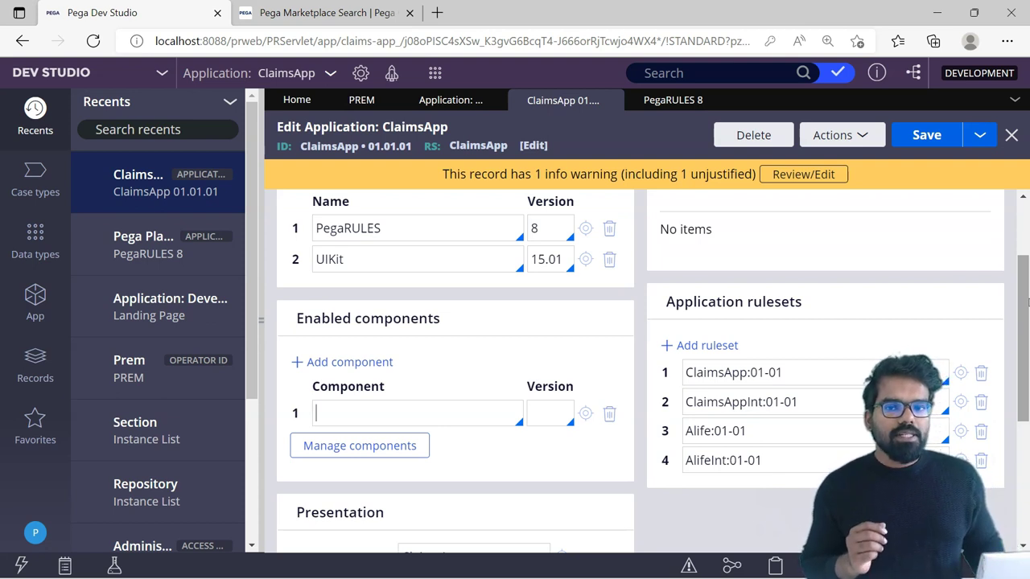
pyautogui.scroll(-2, 1027, 301)
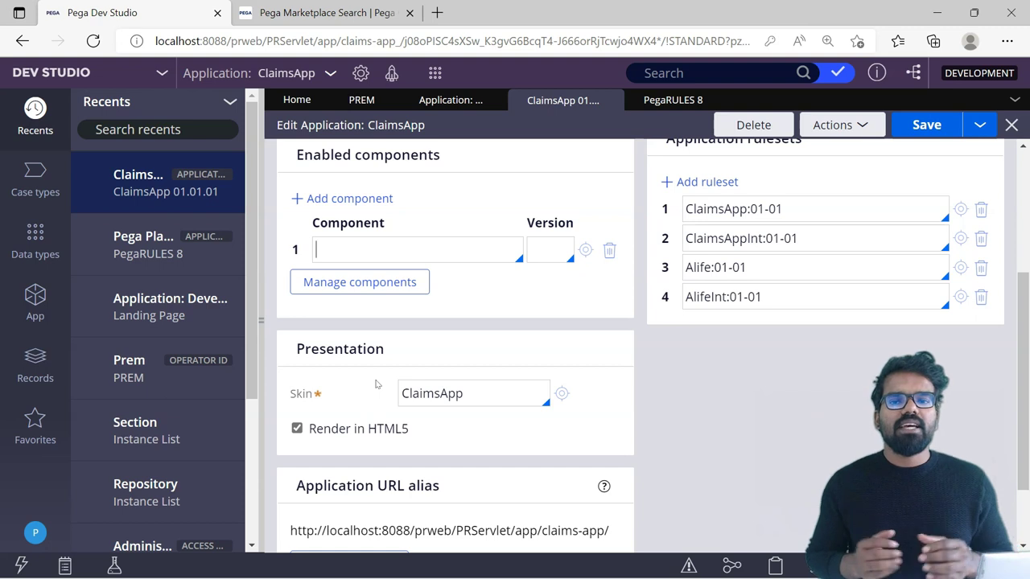
pyautogui.click(562, 393)
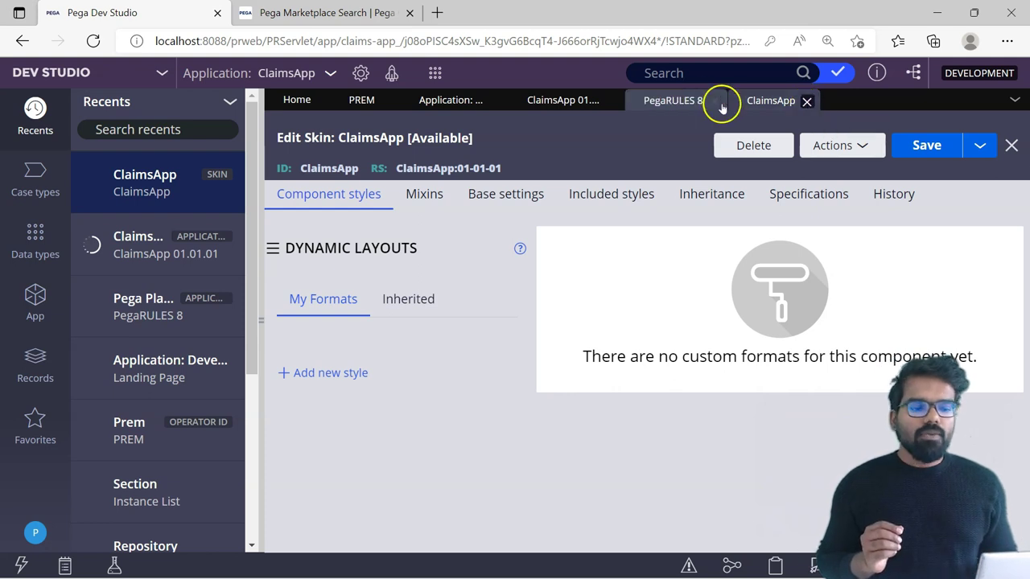
pyautogui.click(572, 101)
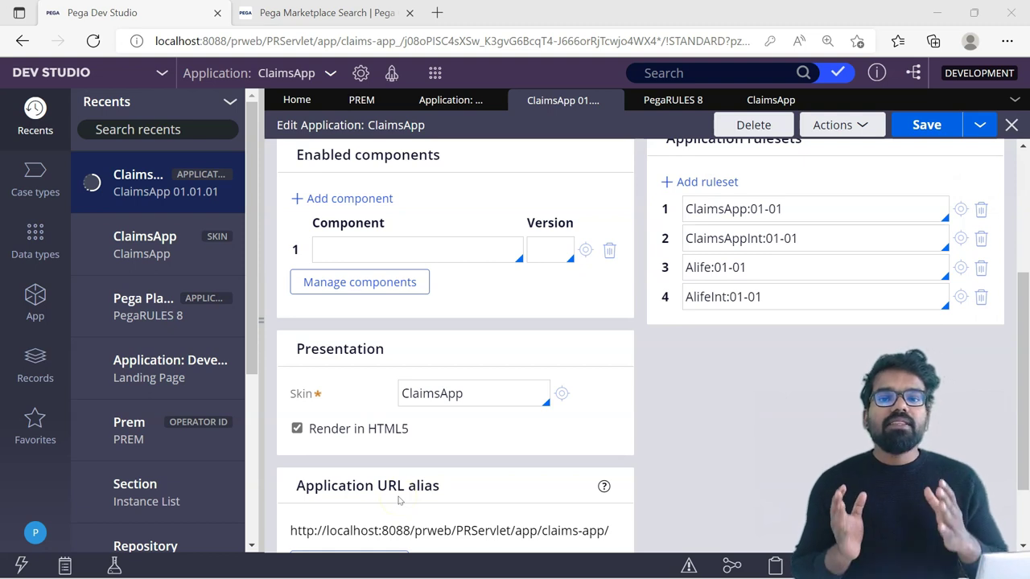
pyautogui.click(393, 500)
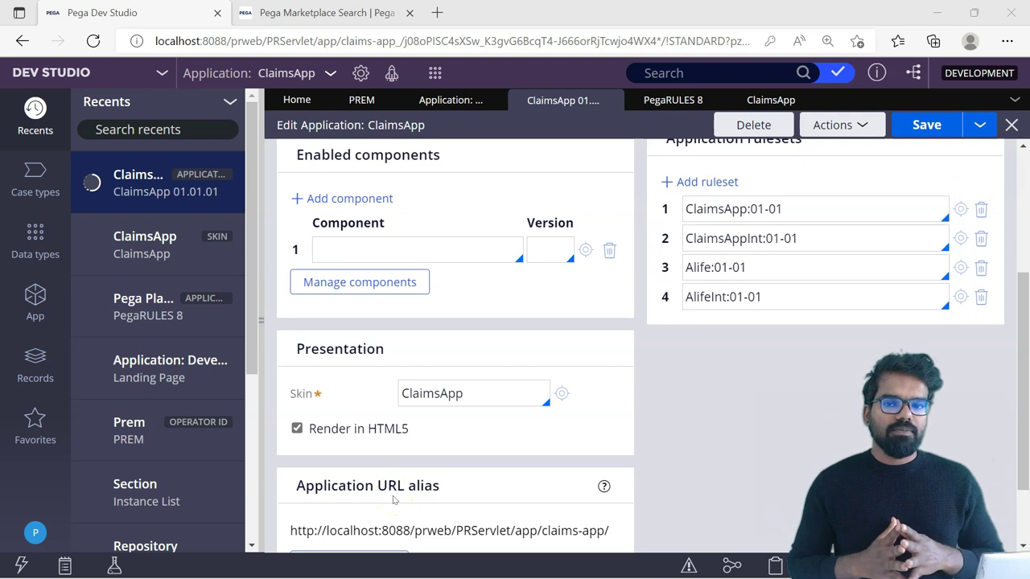
pyautogui.click(456, 240)
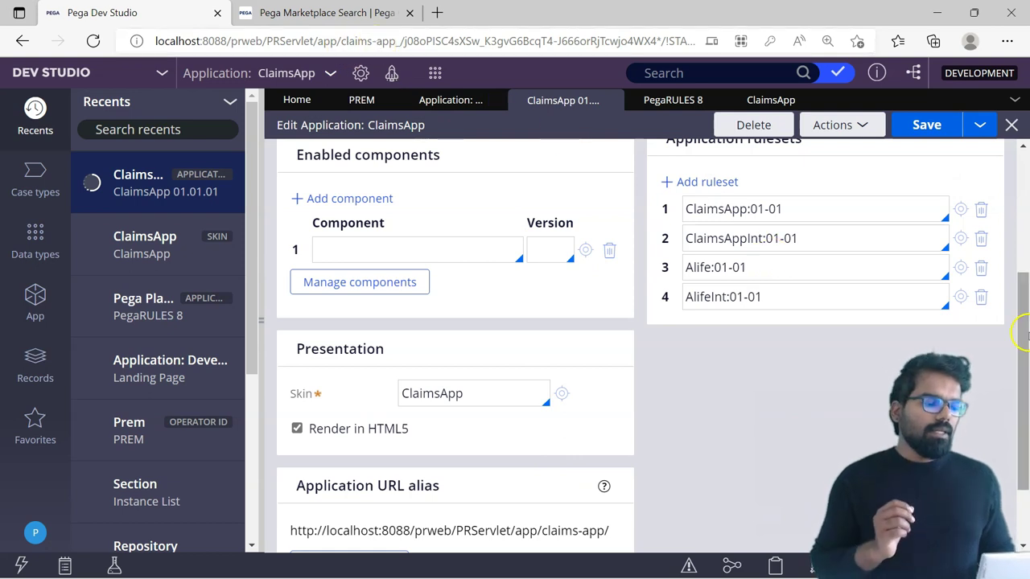
# Open the built-on PegaRULES application and select the full URL in its application URL alias section
pyautogui.scroll(3, 1020, 241)
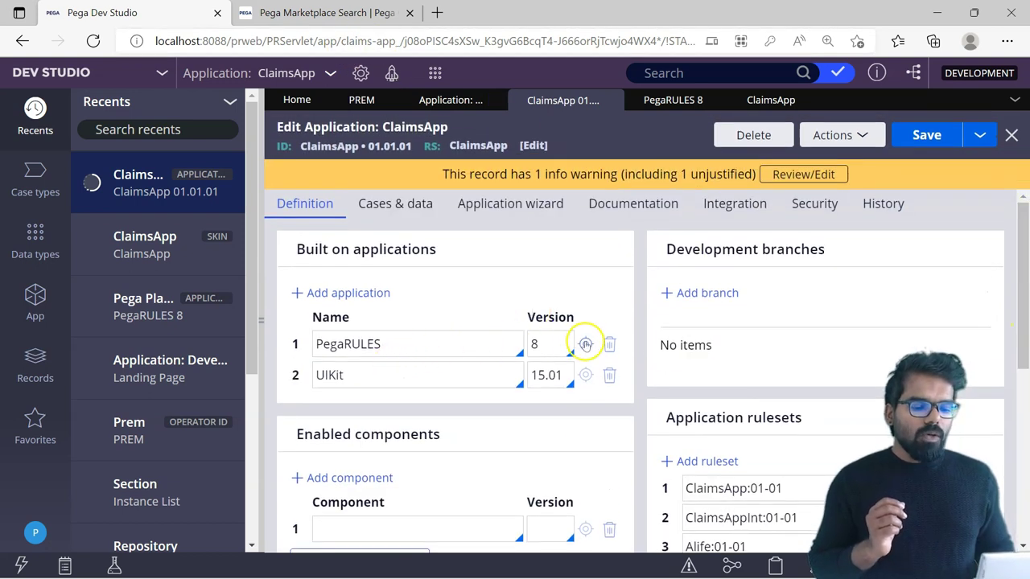
pyautogui.click(585, 345)
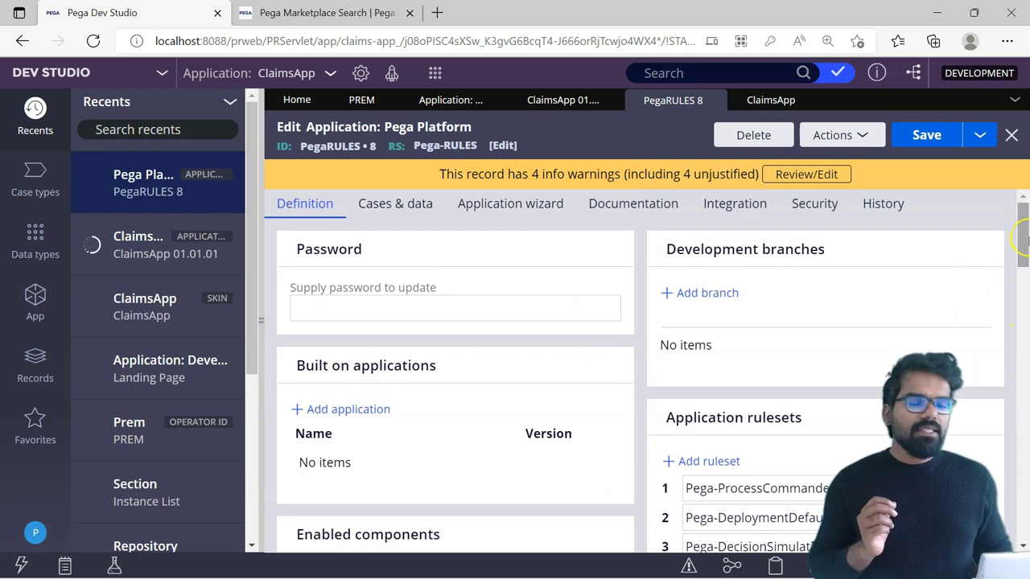
pyautogui.scroll(-4, 1021, 241)
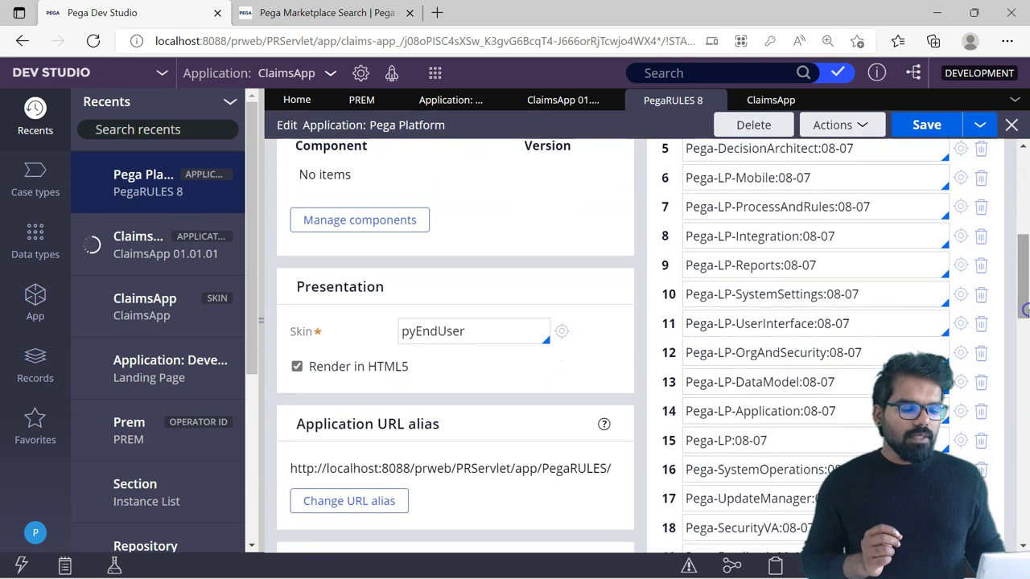
pyautogui.tripleClick(510, 468)
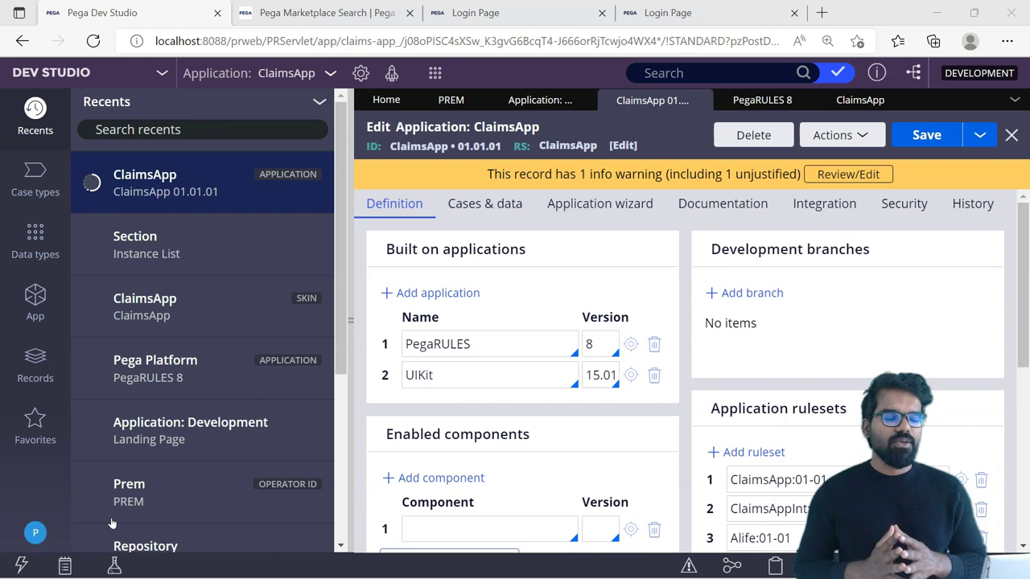
# Examine the application rulesets listed in the ClaimsApp definition, including ClaimsAppInt and Alife
pyautogui.scroll(-2, 897, 291)
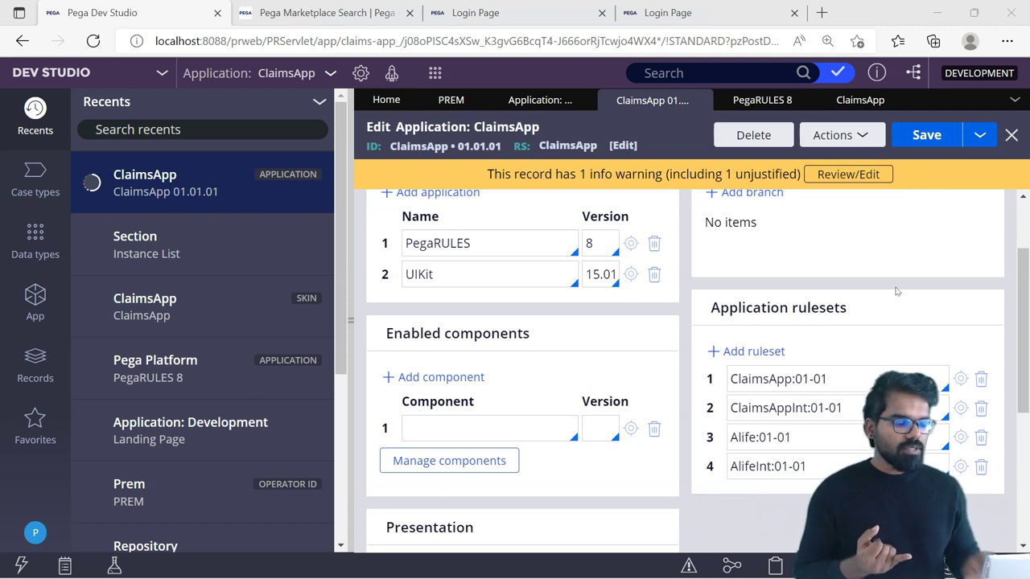
pyautogui.click(744, 409)
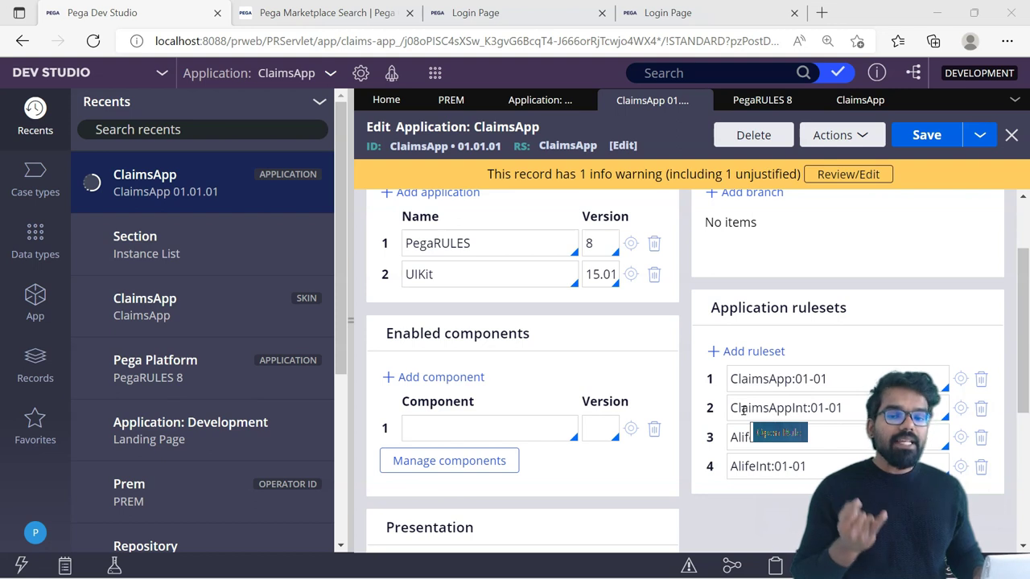
pyautogui.click(740, 432)
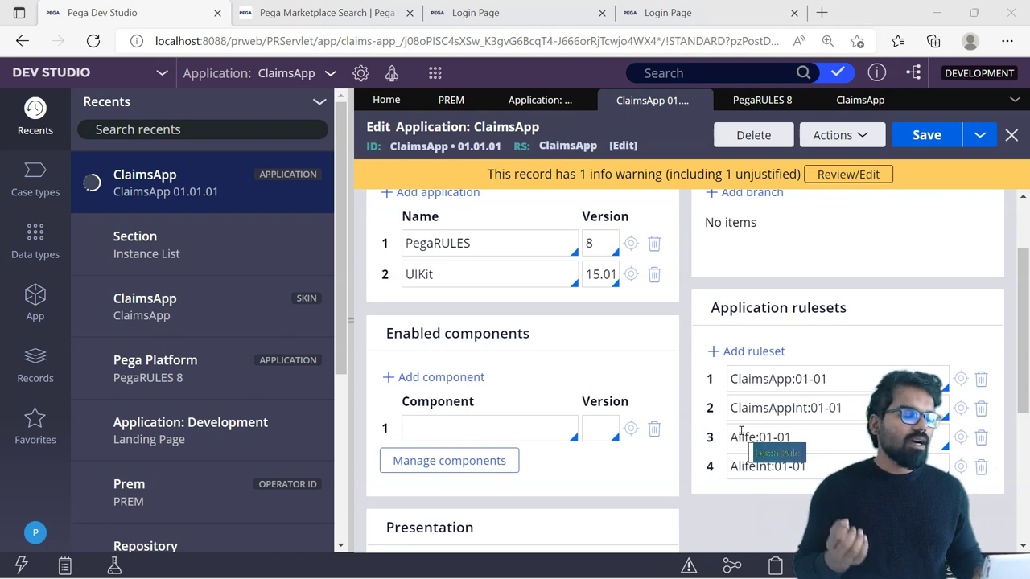
# Display the case types and data settings of the ClaimsApp application rule
pyautogui.click(1024, 265)
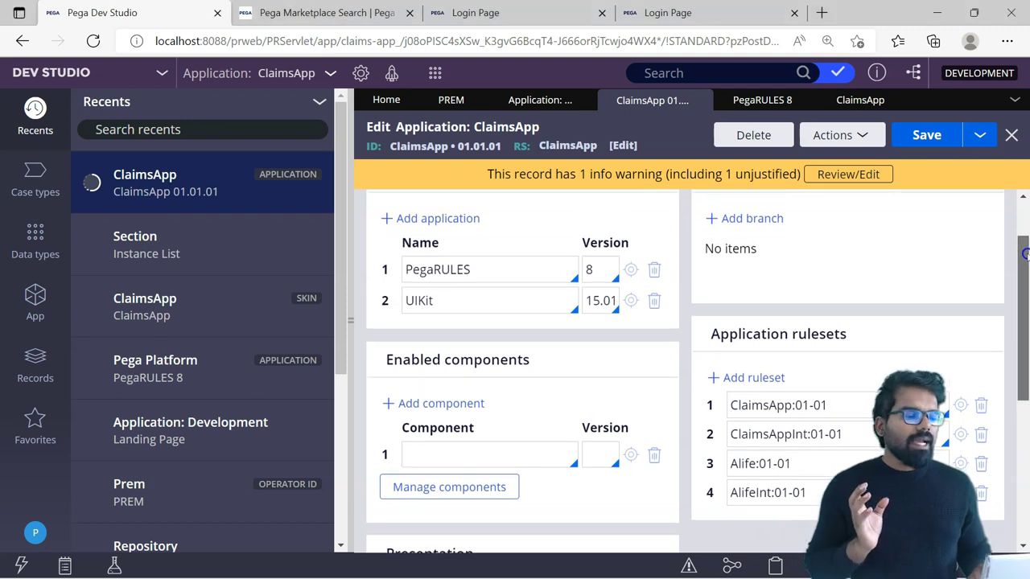
pyautogui.scroll(2, 1024, 265)
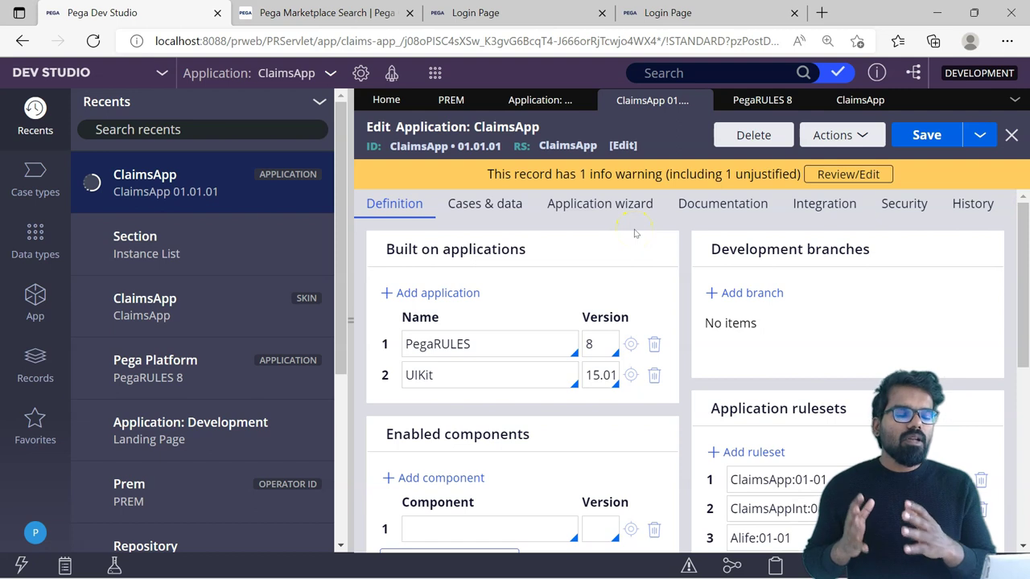
pyautogui.click(500, 203)
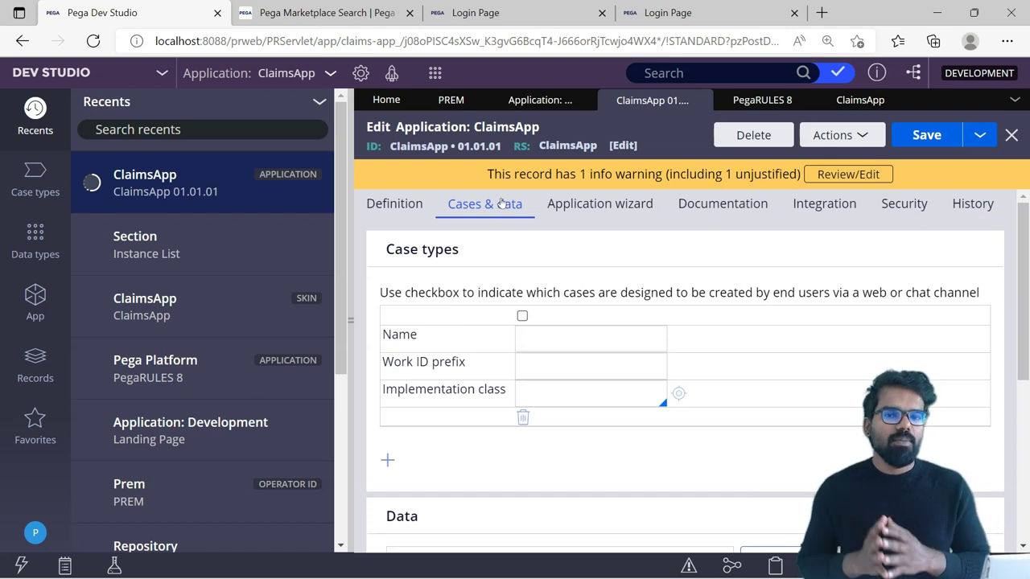
# Review the application security settings of ClaimsApp and compare them with those of the PegaRULES 8 application
pyautogui.scroll(-2, 501, 202)
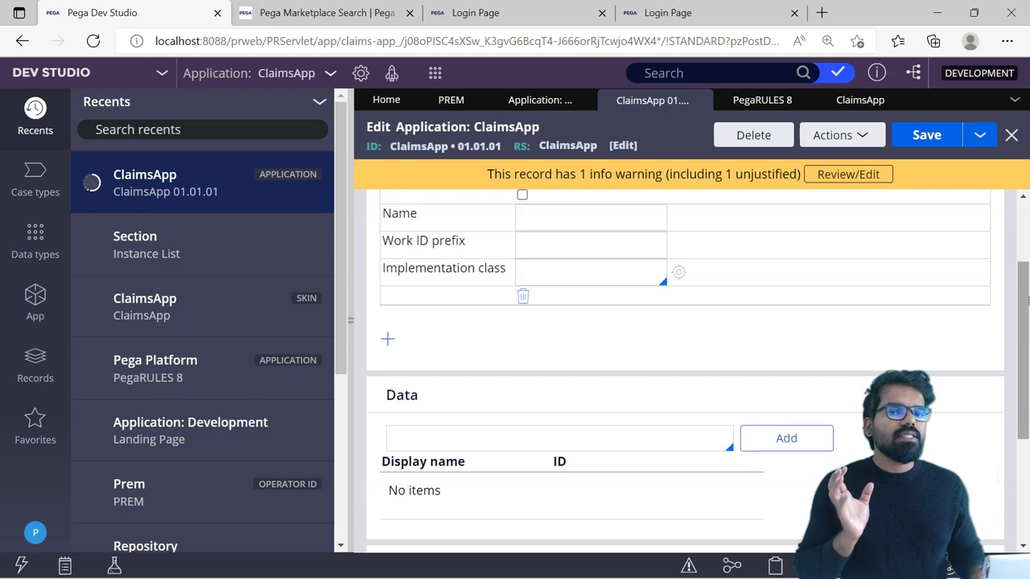
pyautogui.scroll(2, 676, 251)
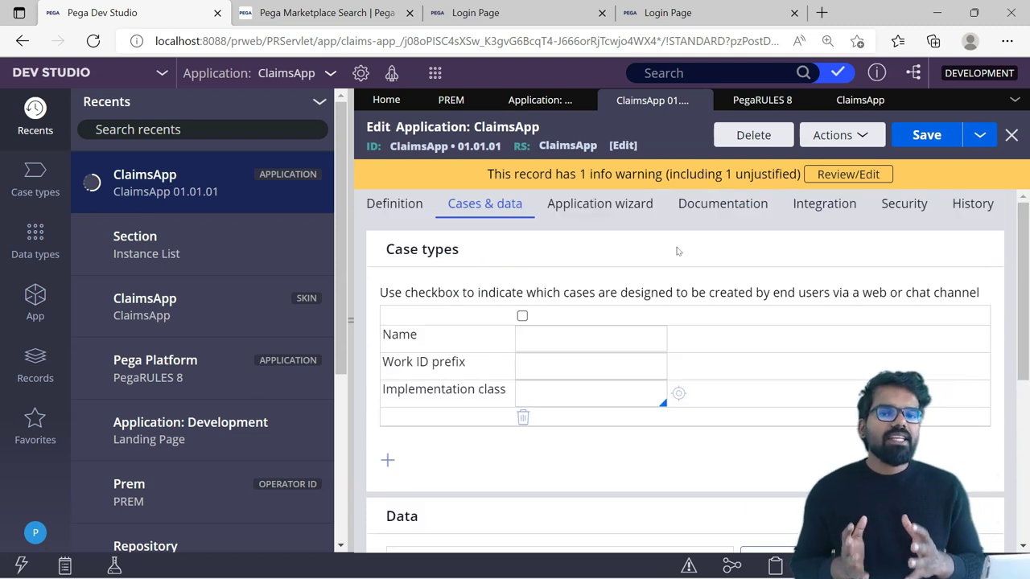
pyautogui.click(905, 207)
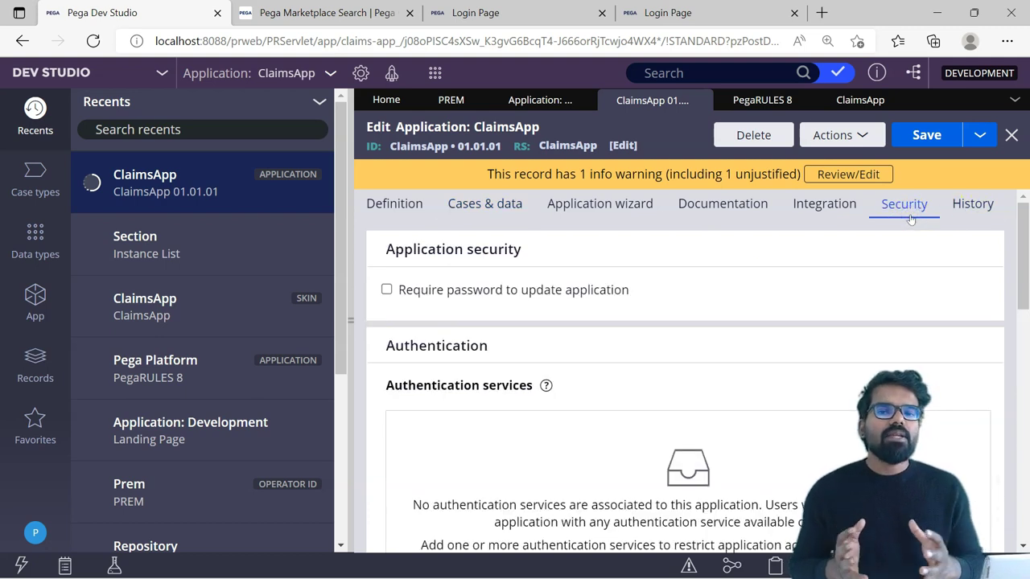
pyautogui.click(906, 215)
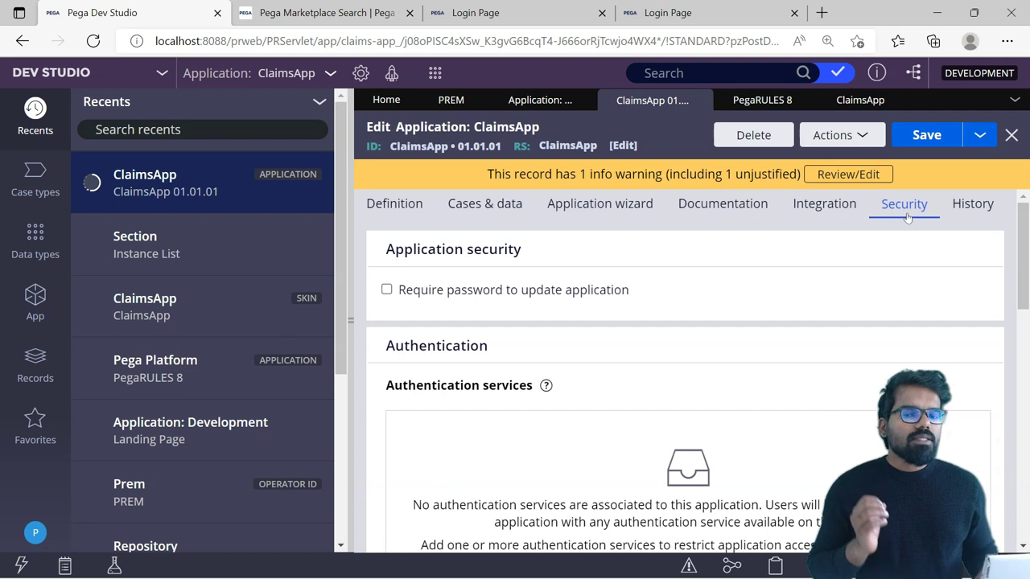
pyautogui.click(762, 102)
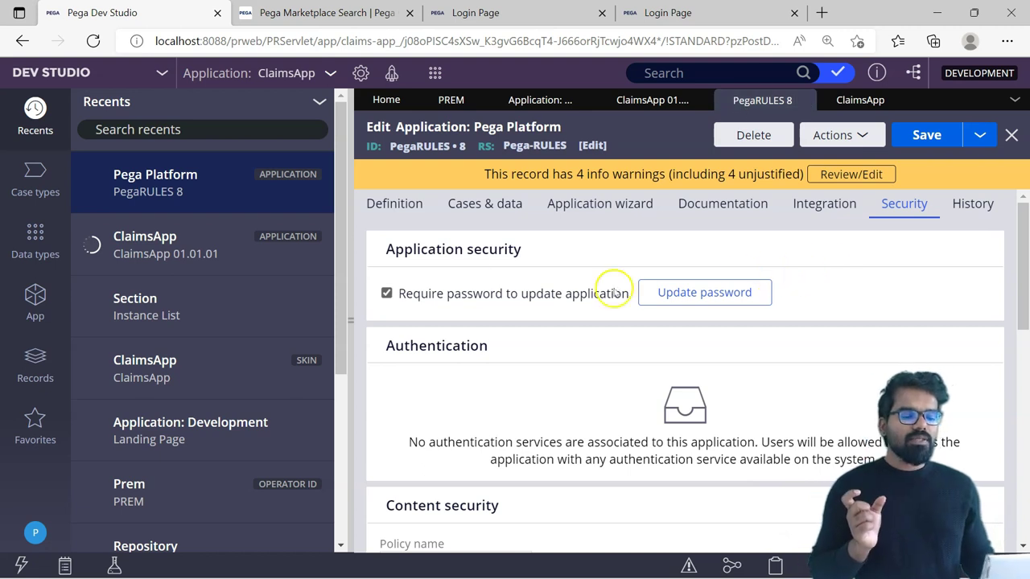
pyautogui.click(641, 99)
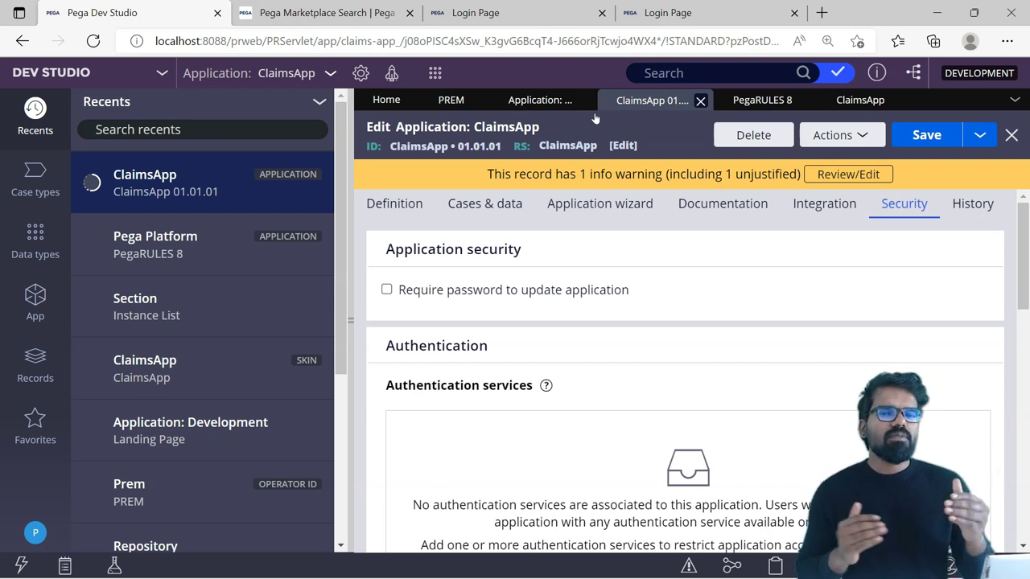
# Open the ClaimsApp:01-01 ruleset from the application rulesets in the ClaimsApp definition
pyautogui.click(395, 201)
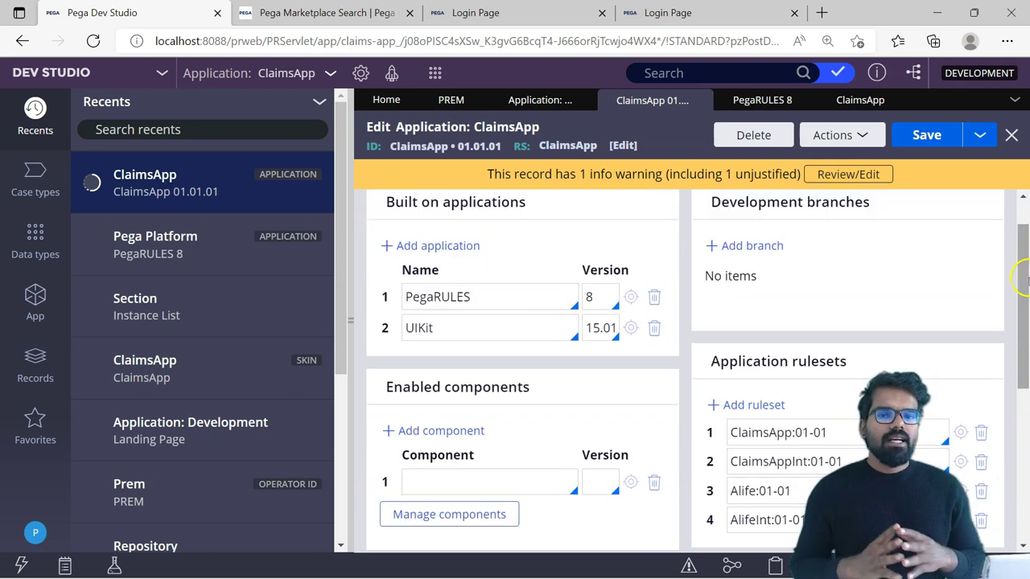
pyautogui.scroll(-1, 877, 269)
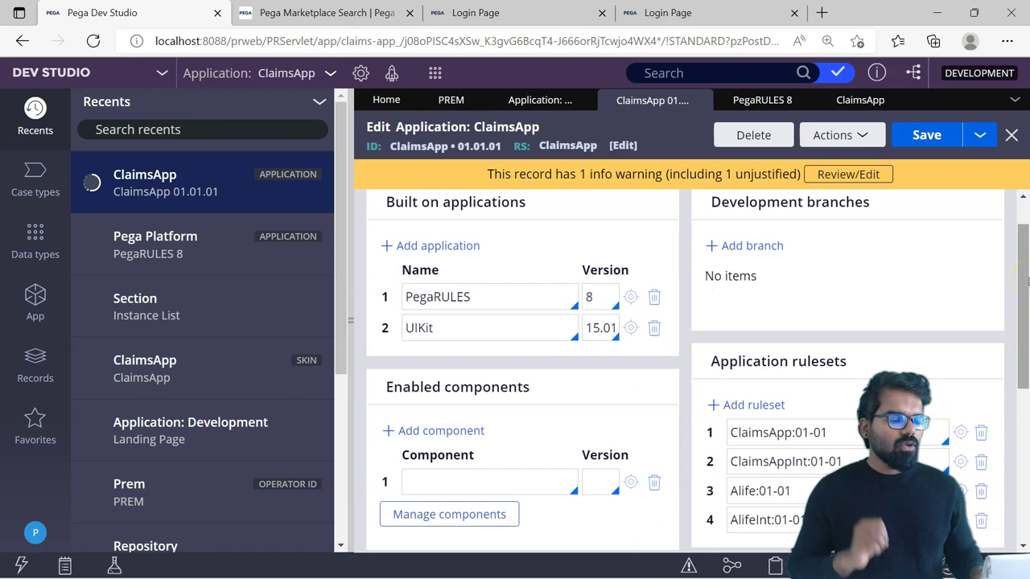
pyautogui.moveTo(1027, 280); pyautogui.dragTo(1024, 321)
pyautogui.click(961, 342)
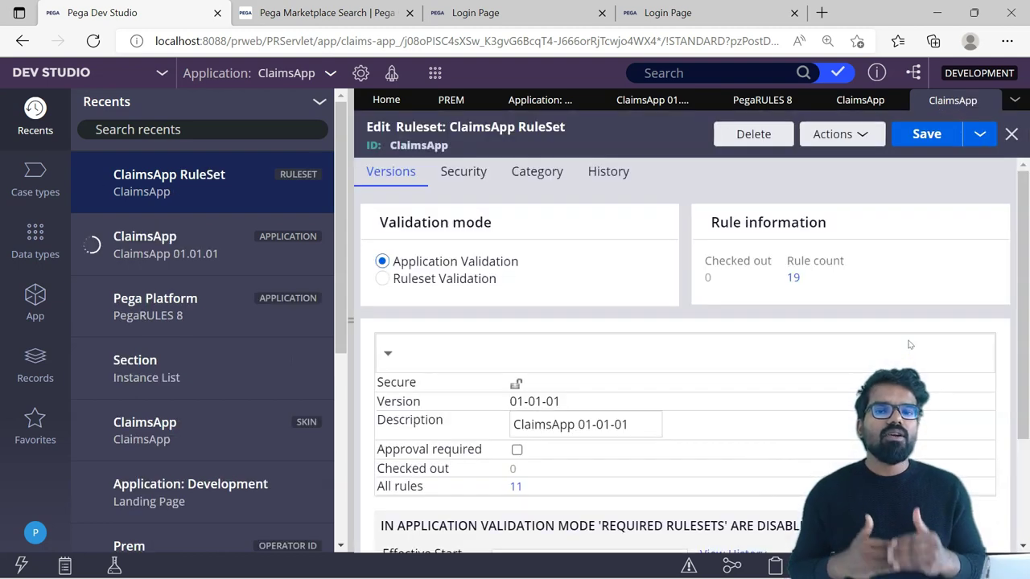
# List all rules in version 01-01-01 of the ClaimsApp ruleset, then return to the ruleset and close it
pyautogui.moveTo(349, 326); pyautogui.dragTo(228, 339)
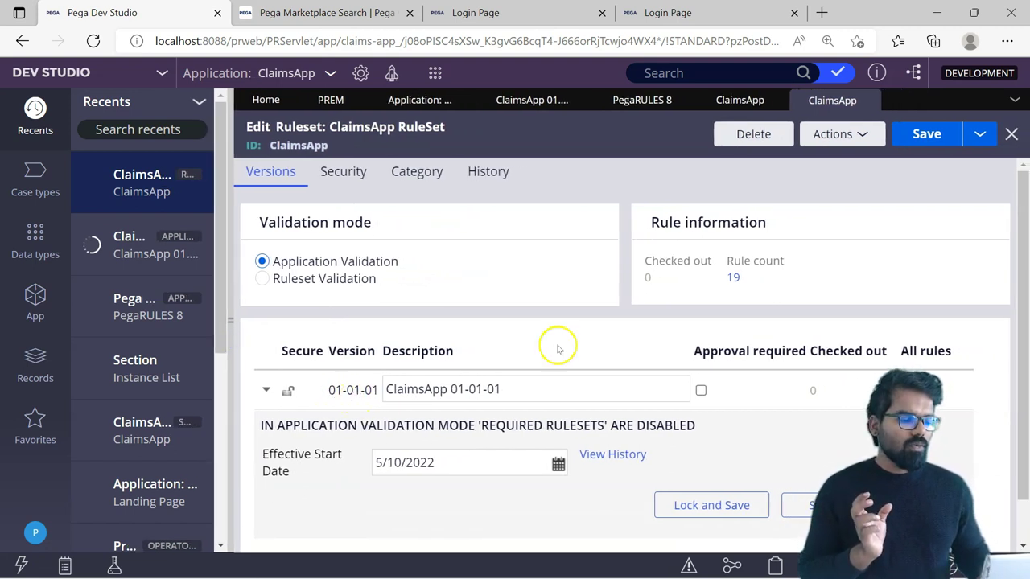
pyautogui.scroll(-1, 908, 403)
pyautogui.click(907, 344)
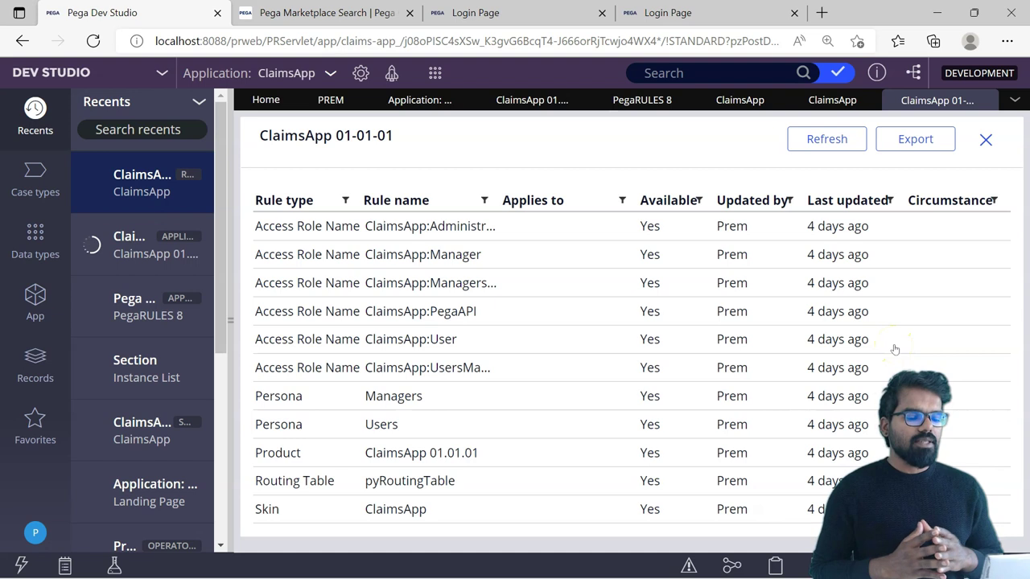
pyautogui.click(415, 415)
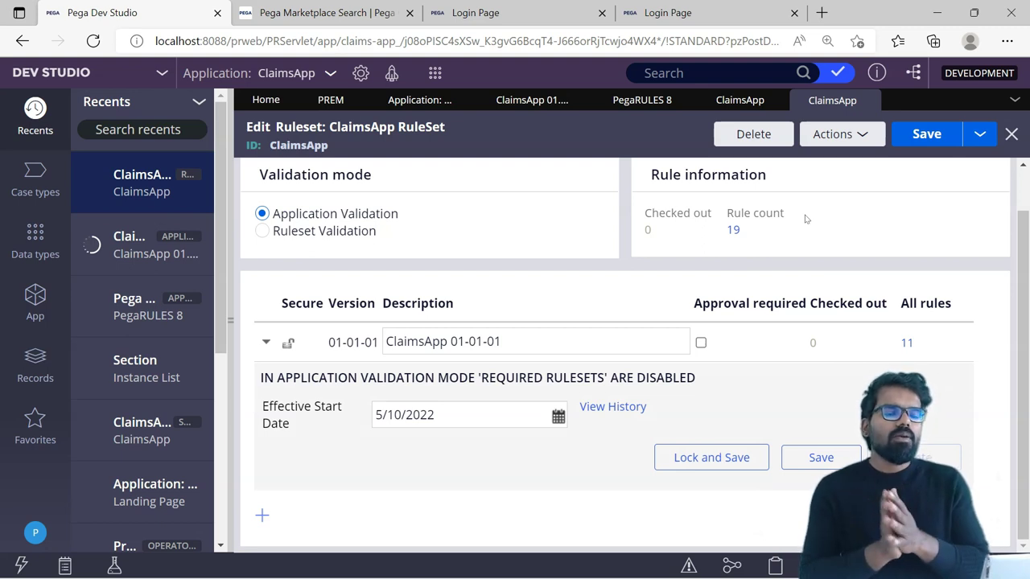
pyautogui.click(796, 225)
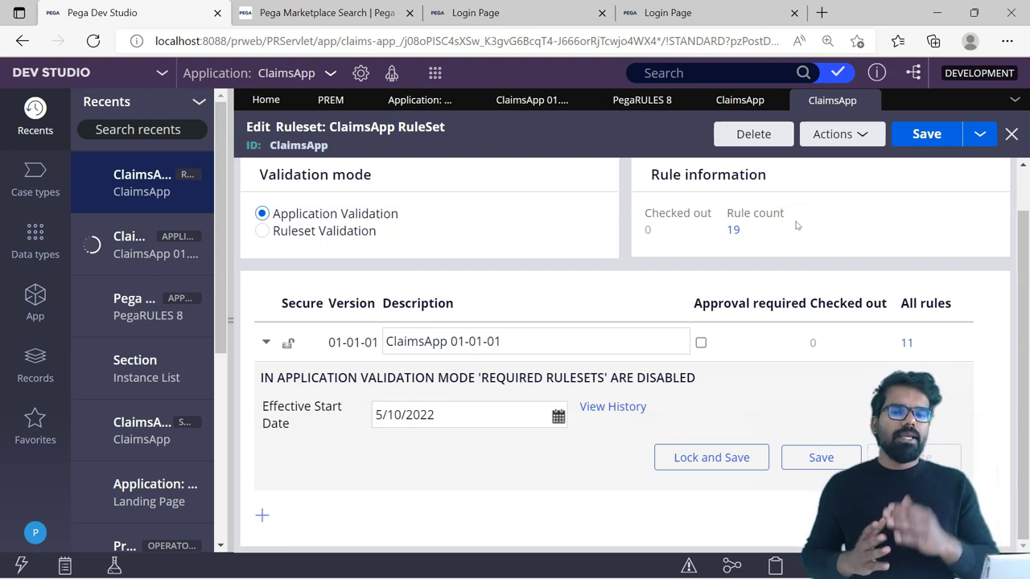
pyautogui.click(1011, 133)
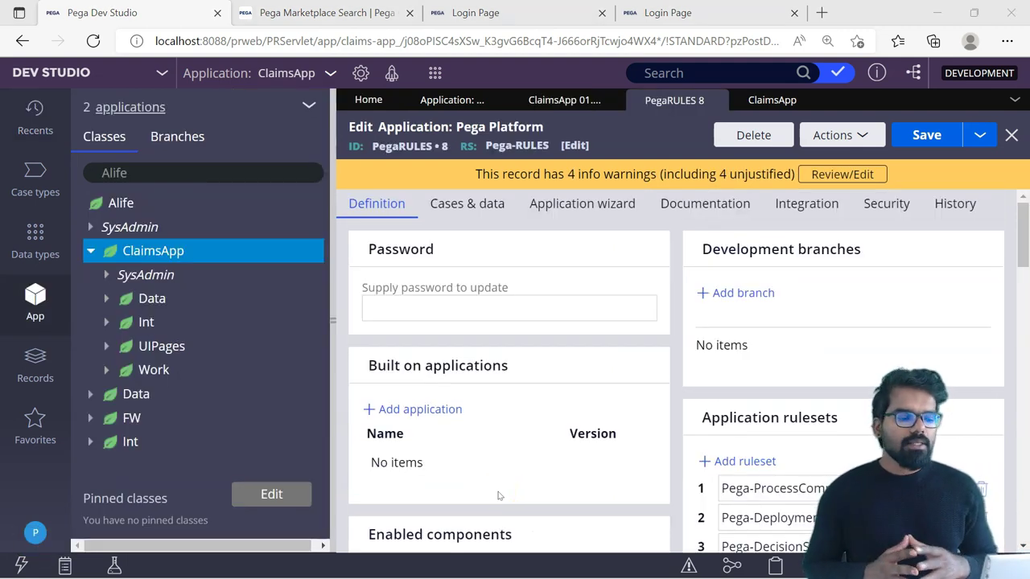
# Examine the application rulesets of the PegaRULES 8 application and open the Pega-ImportExport ruleset to view its versions
pyautogui.click(442, 207)
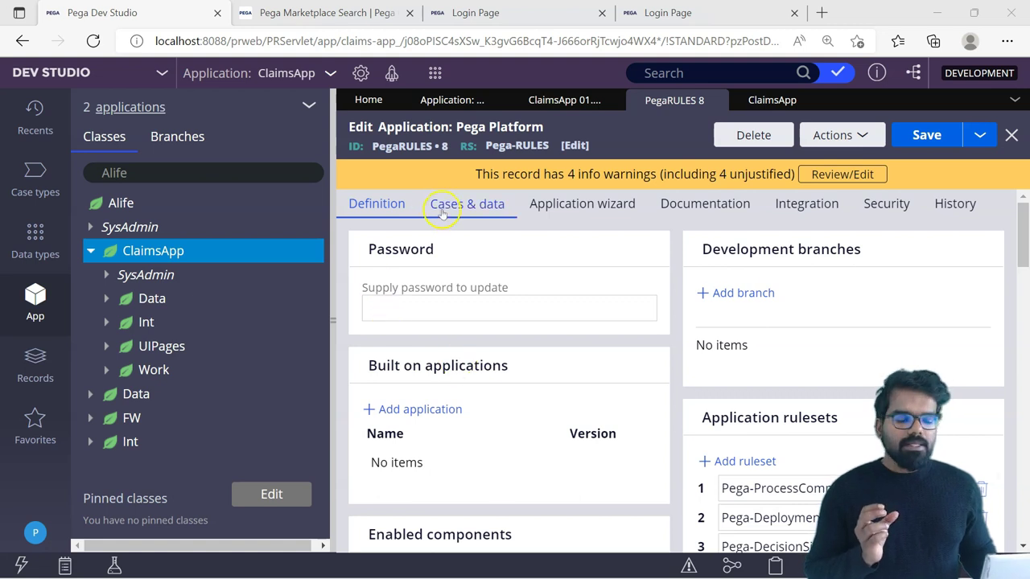
pyautogui.scroll(-3, 1026, 284)
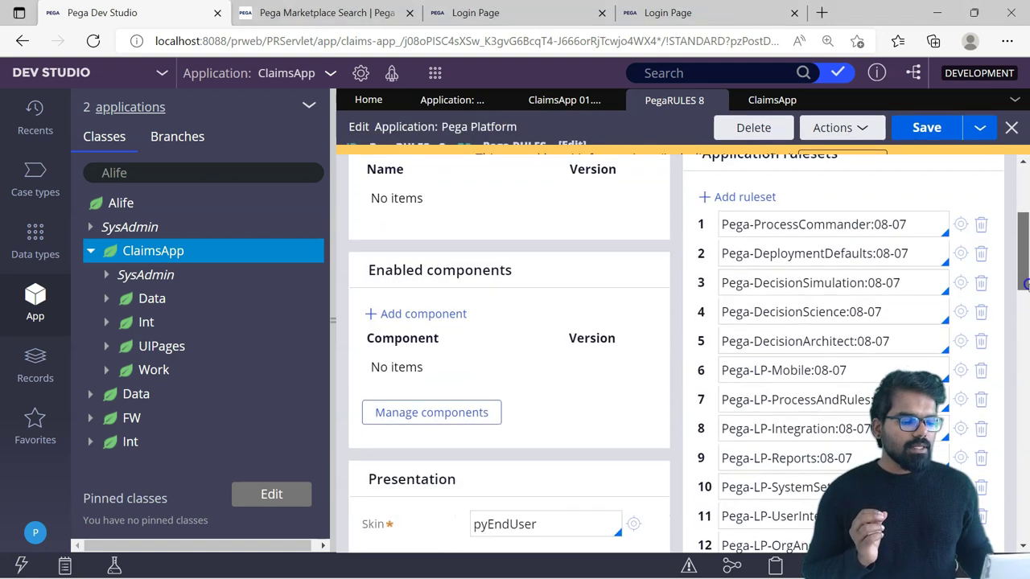
pyautogui.scroll(-3, 1025, 283)
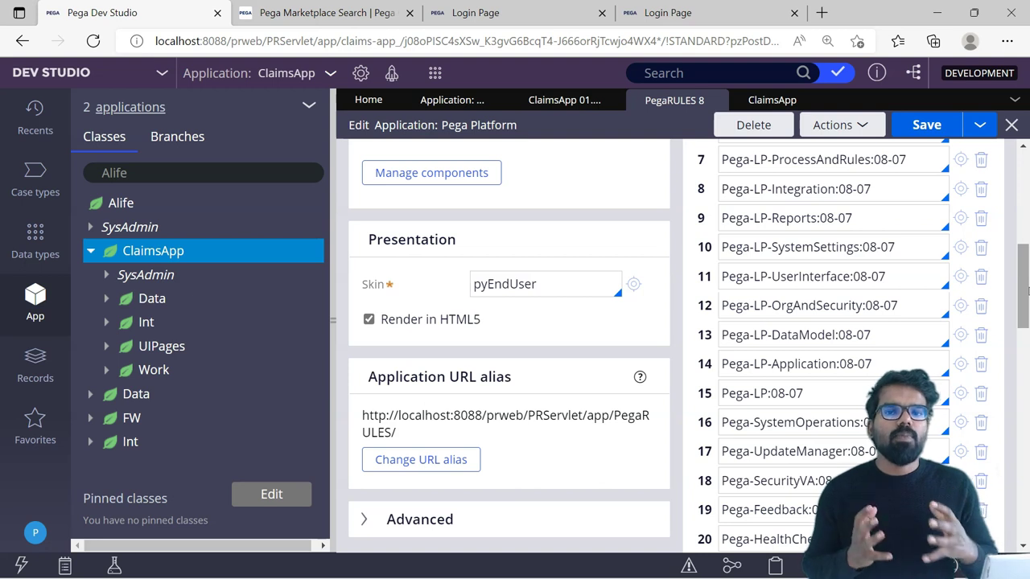
pyautogui.moveTo(1024, 286); pyautogui.dragTo(1026, 309)
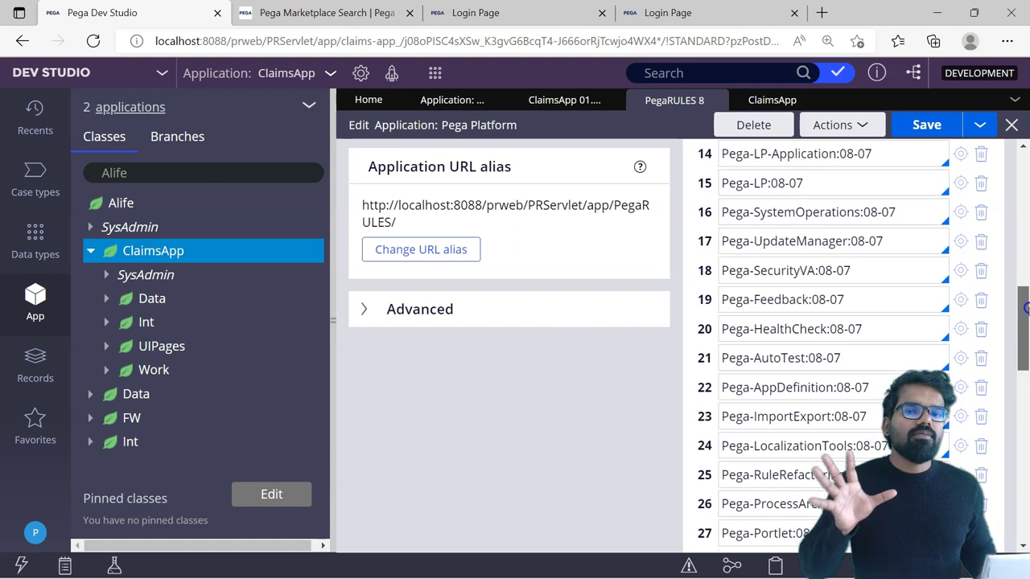
pyautogui.moveTo(1024, 308); pyautogui.dragTo(1025, 319)
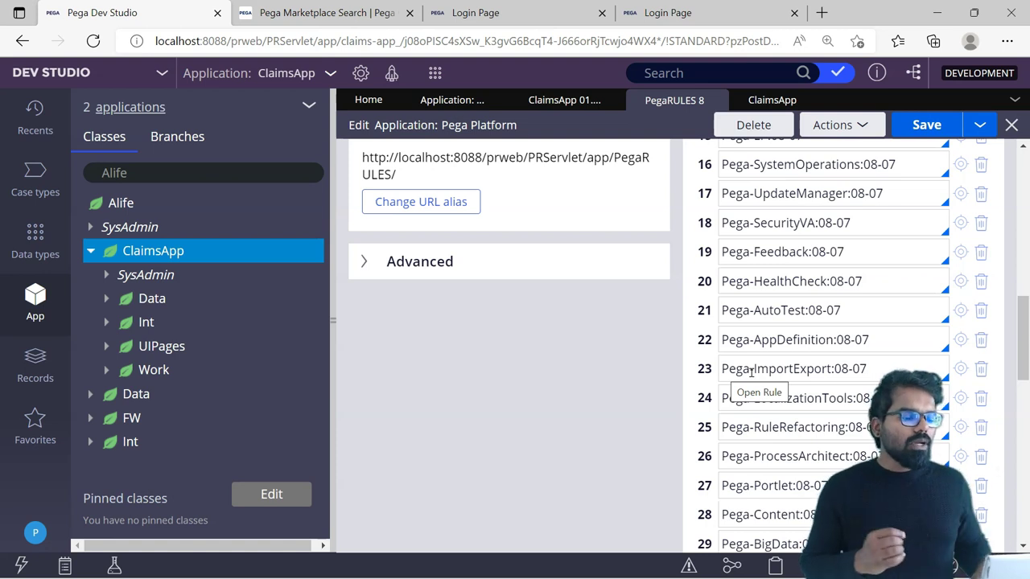
pyautogui.click(961, 369)
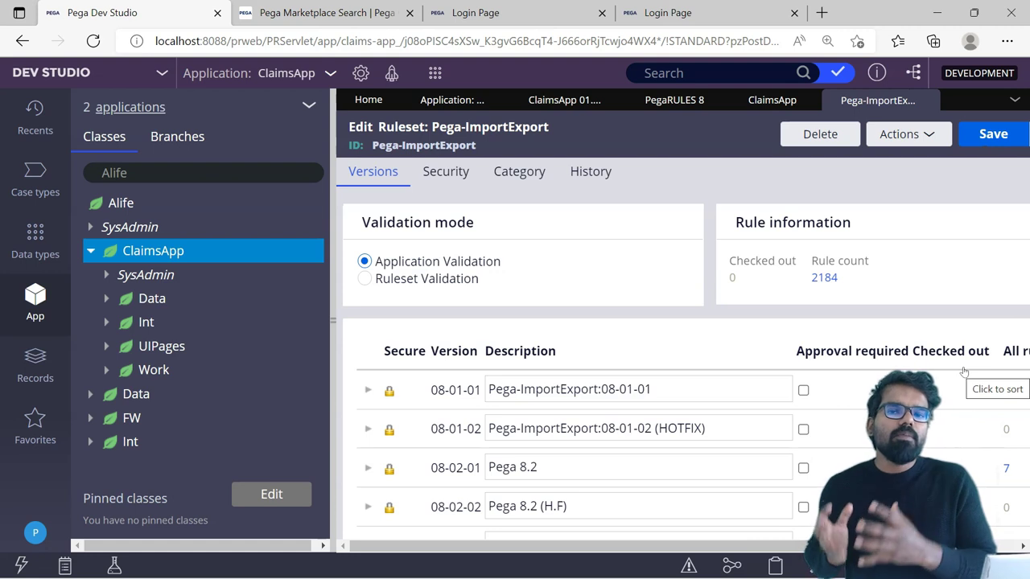
pyautogui.click(813, 301)
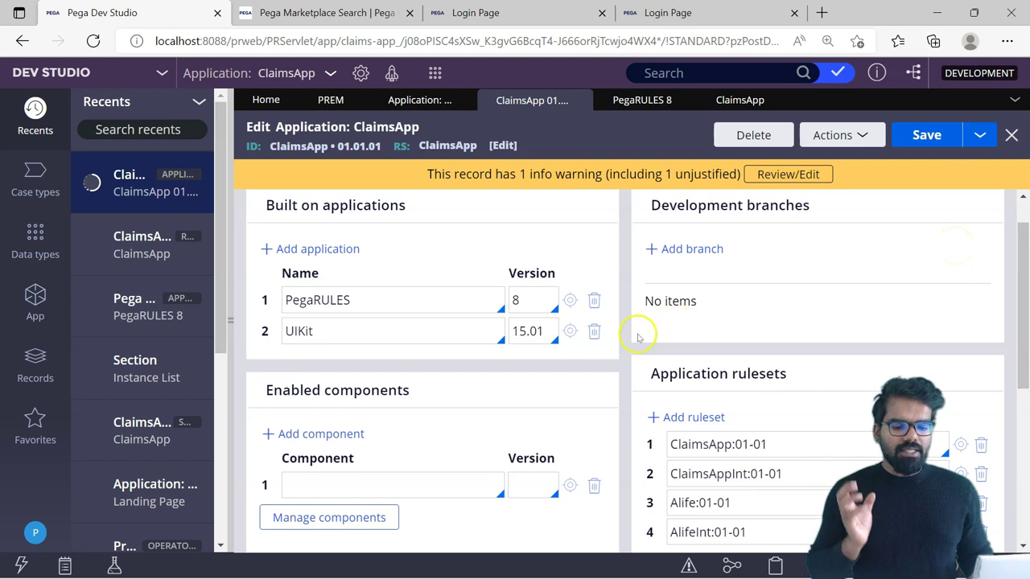
# Display the Organization instances from the Organization category of the records
pyautogui.click(35, 376)
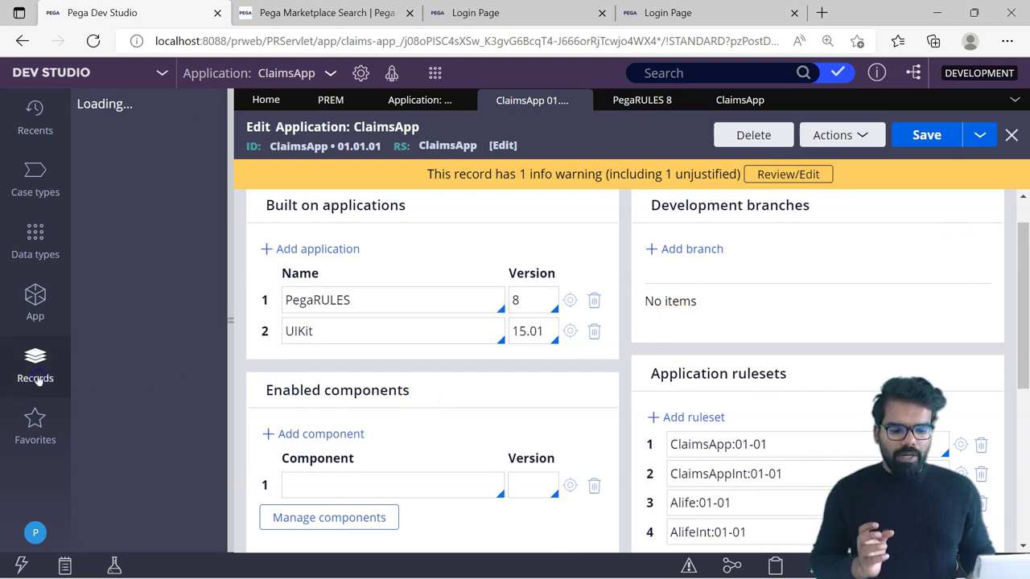
pyautogui.click(91, 294)
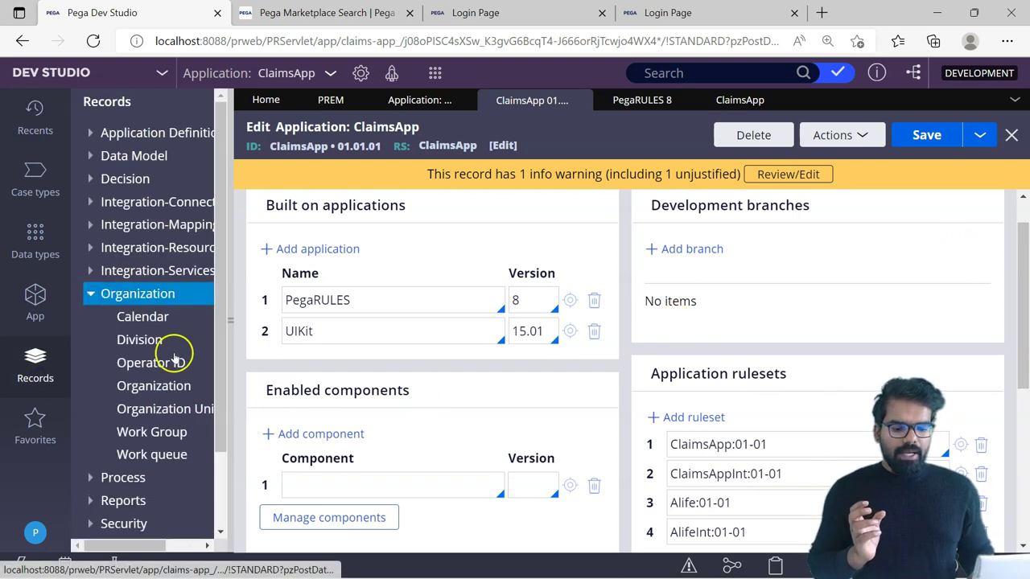
pyautogui.click(155, 386)
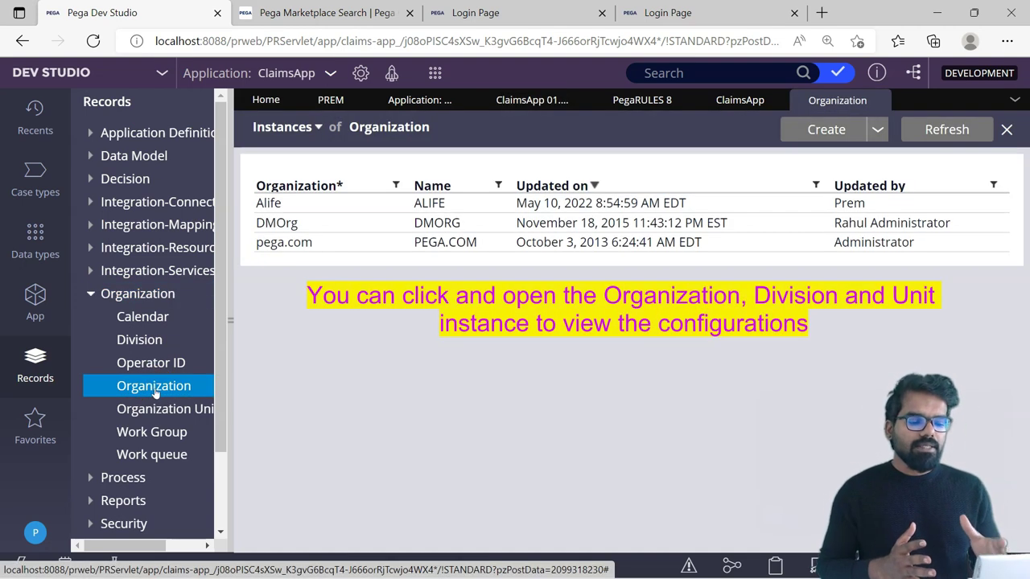
pyautogui.click(158, 389)
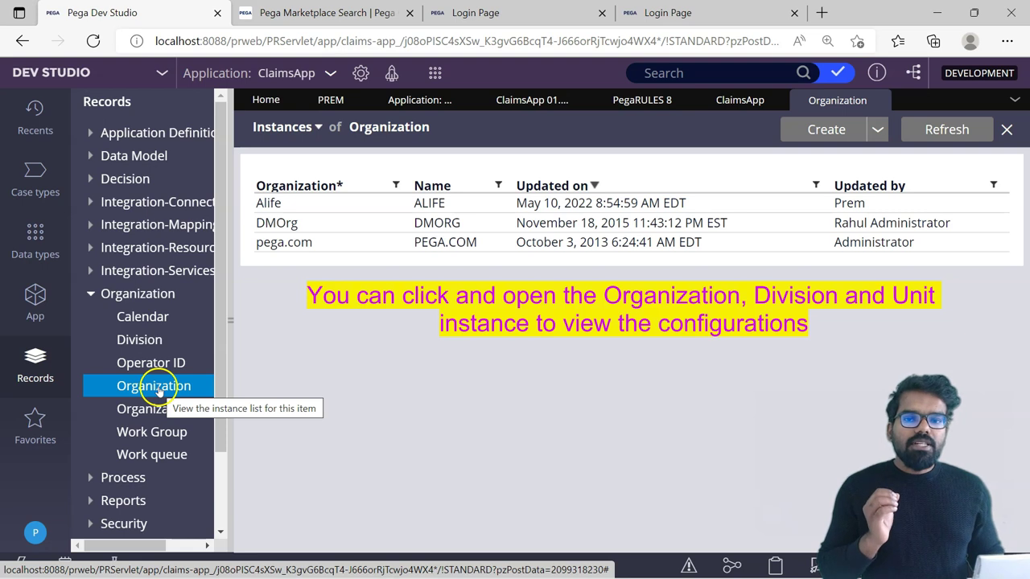
# List the Division and Organization Unit instances and open the unit record of the Alife organization's Claims division
pyautogui.click(134, 337)
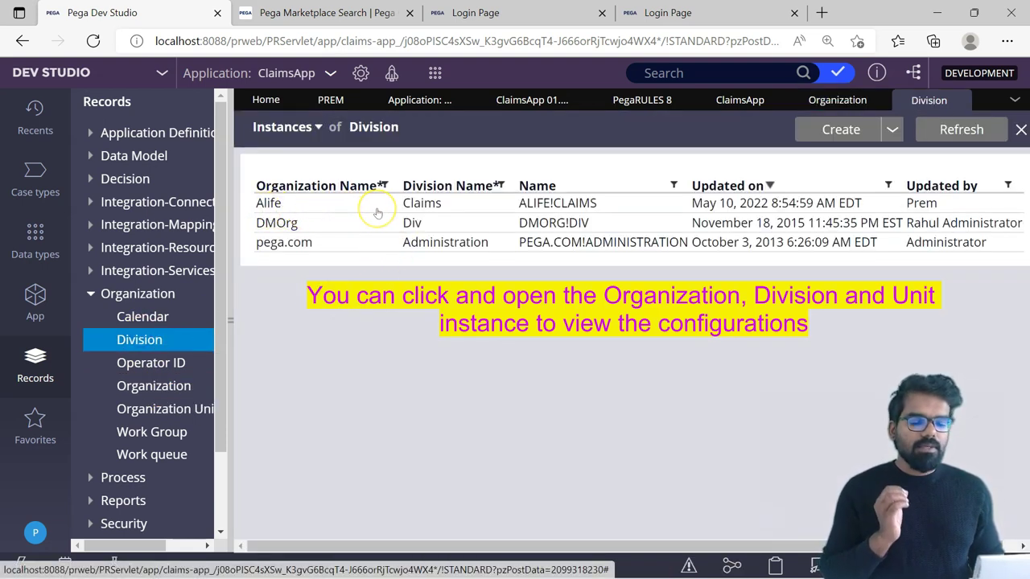
pyautogui.click(156, 413)
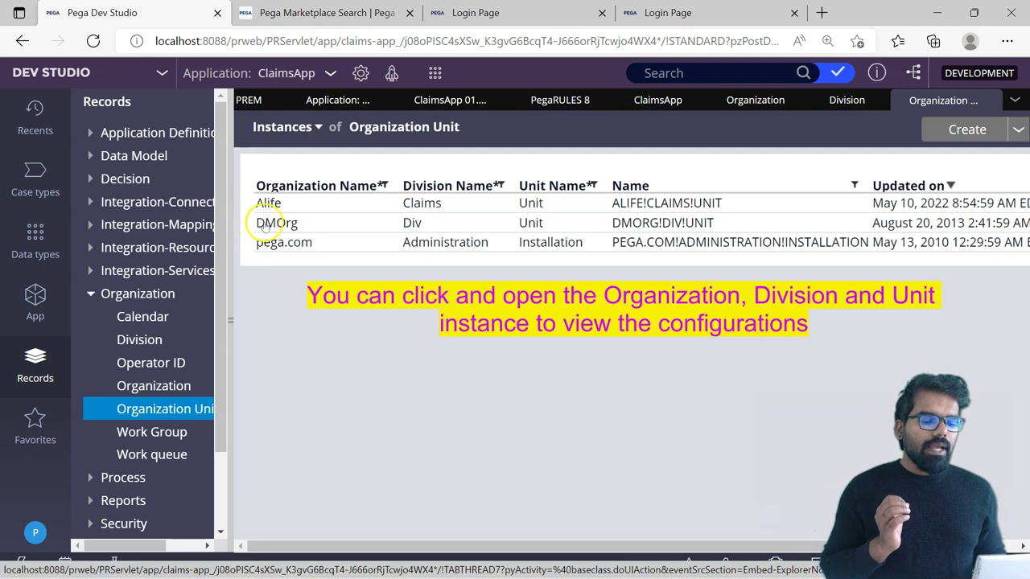
pyautogui.click(489, 206)
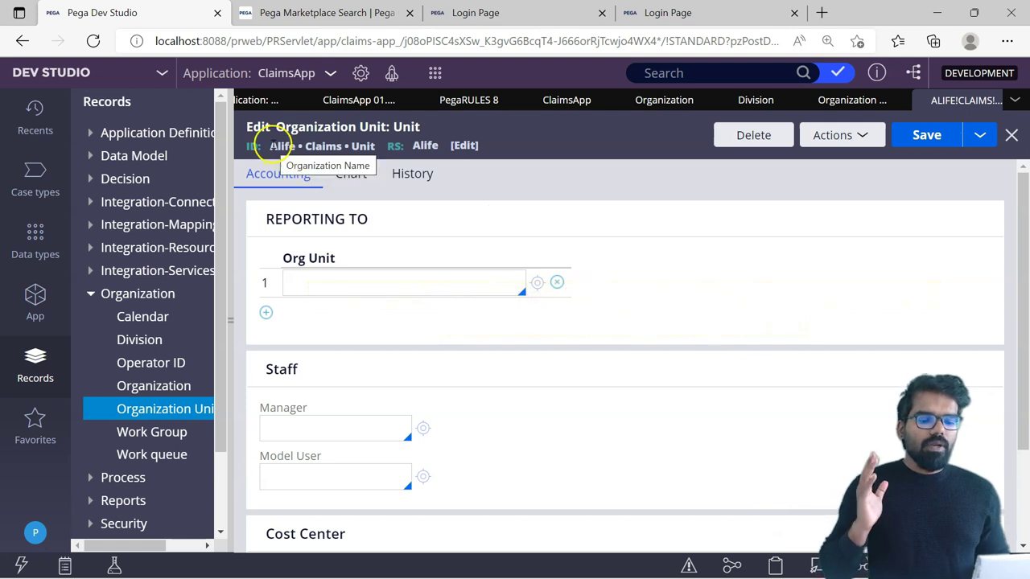
pyautogui.click(367, 142)
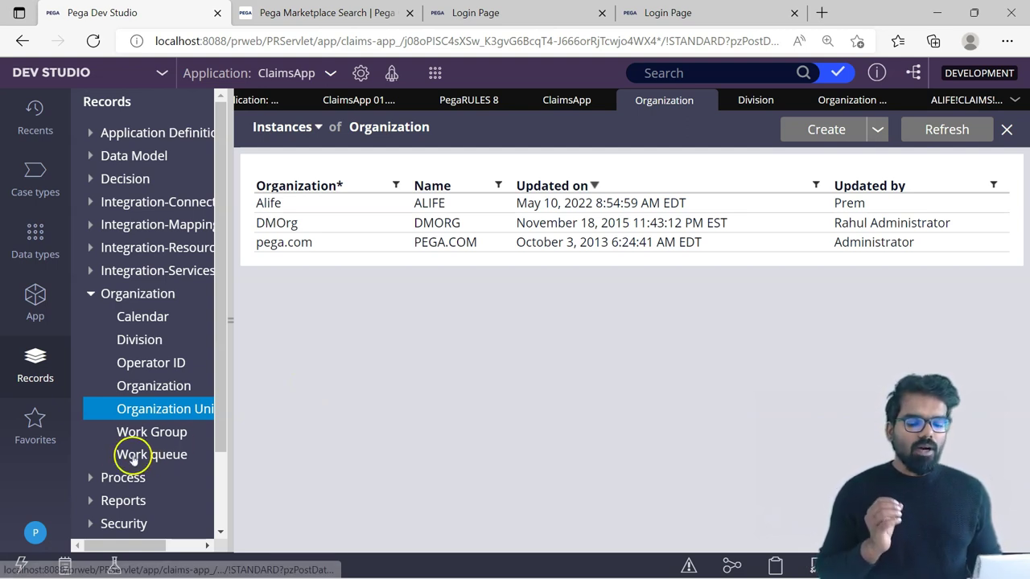
# Open the signed-in operator's ID record and display its work routing settings
pyautogui.click(36, 531)
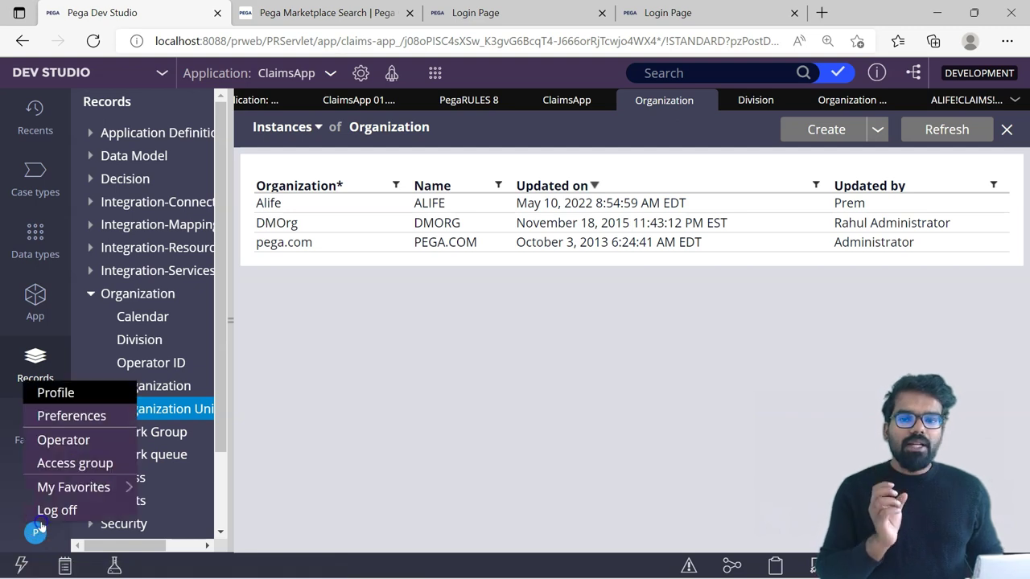
pyautogui.click(63, 440)
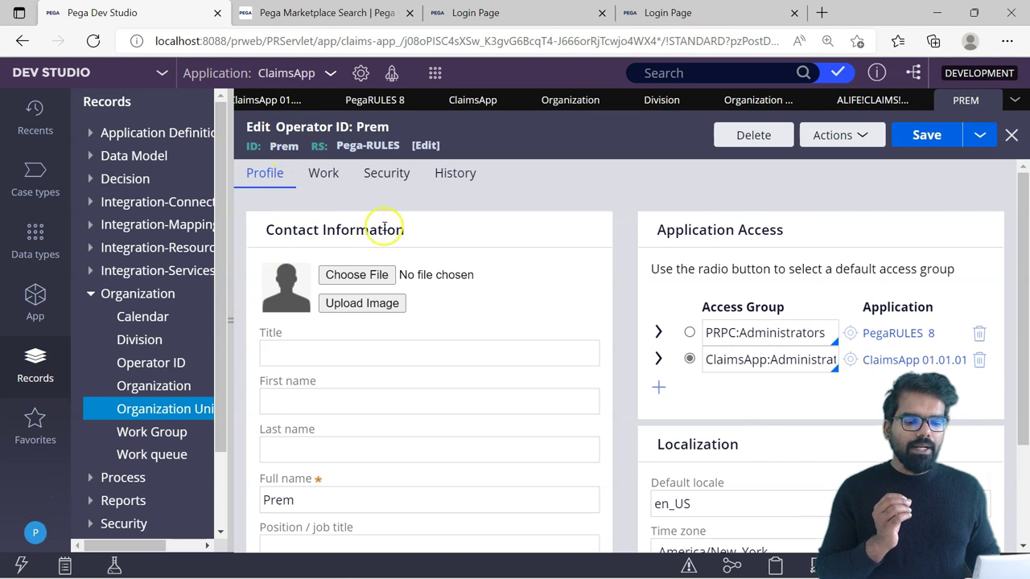
pyautogui.click(331, 177)
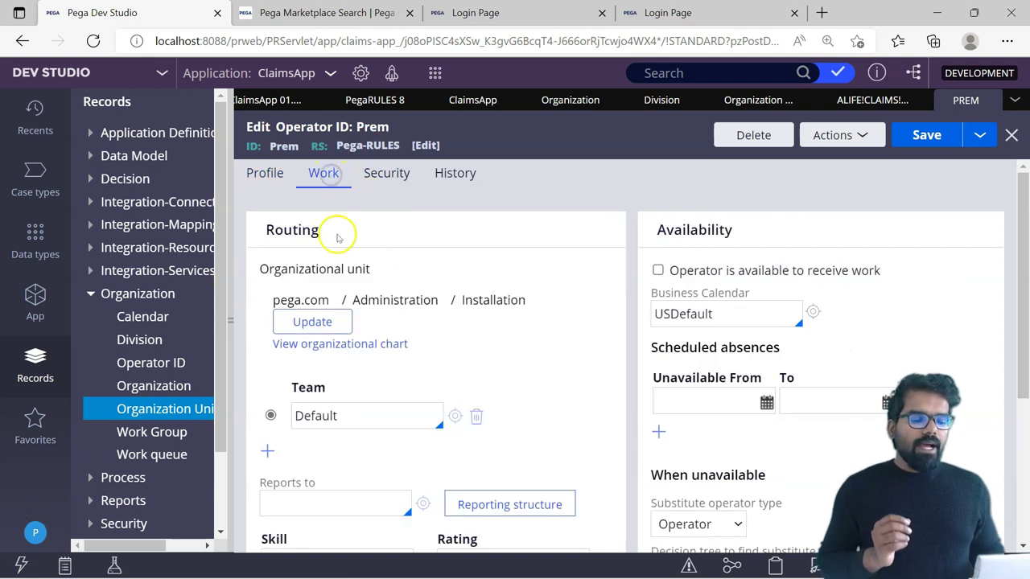
# Start updating the operator's organizational unit, setting the organization to Alife and the division to Claims
pyautogui.click(316, 323)
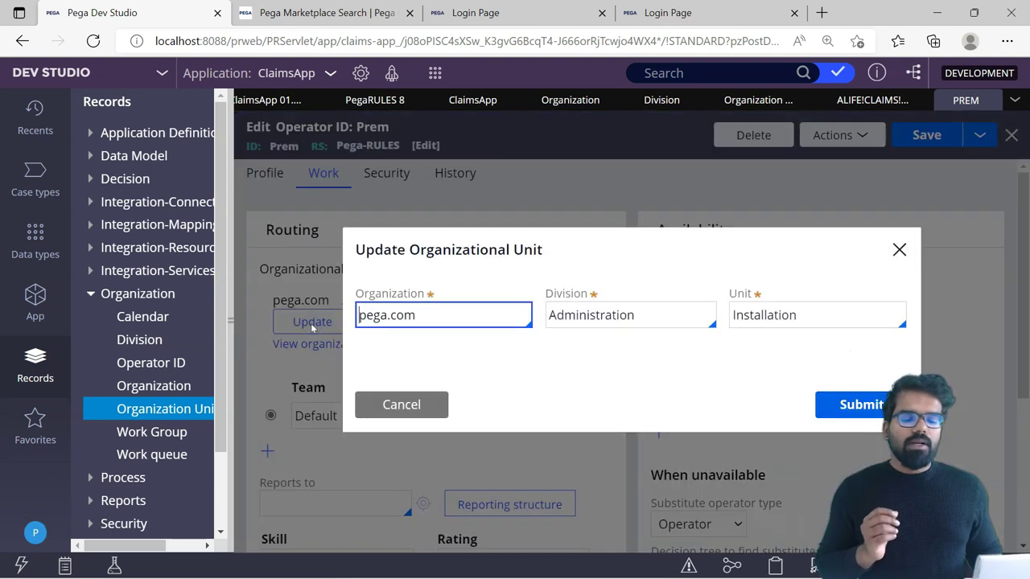
pyautogui.doubleClick(400, 322)
pyautogui.press('BackSpace')
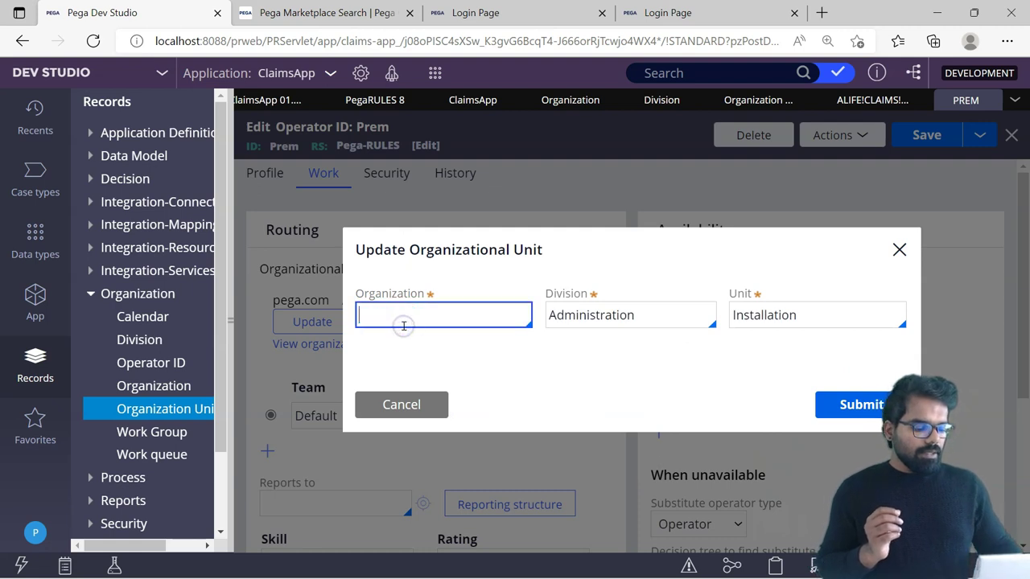
pyautogui.click(403, 341)
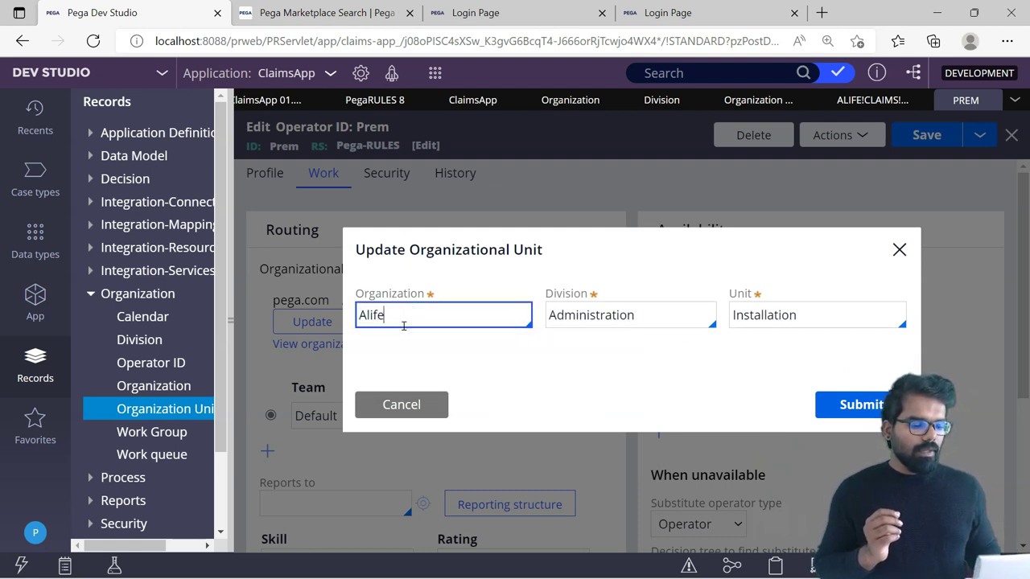
pyautogui.doubleClick(598, 318)
pyautogui.press('BackSpace')
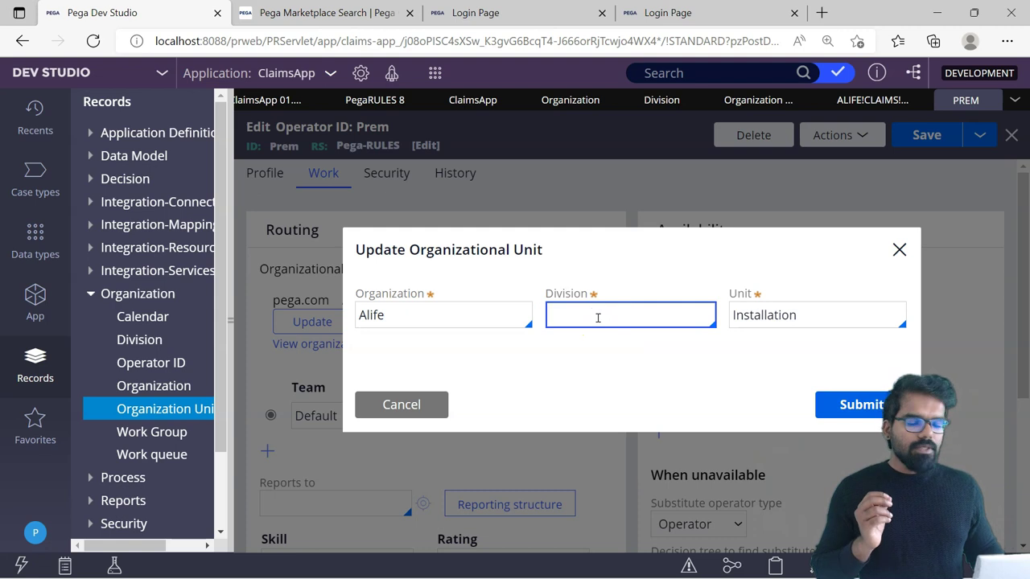
pyautogui.press('Down')
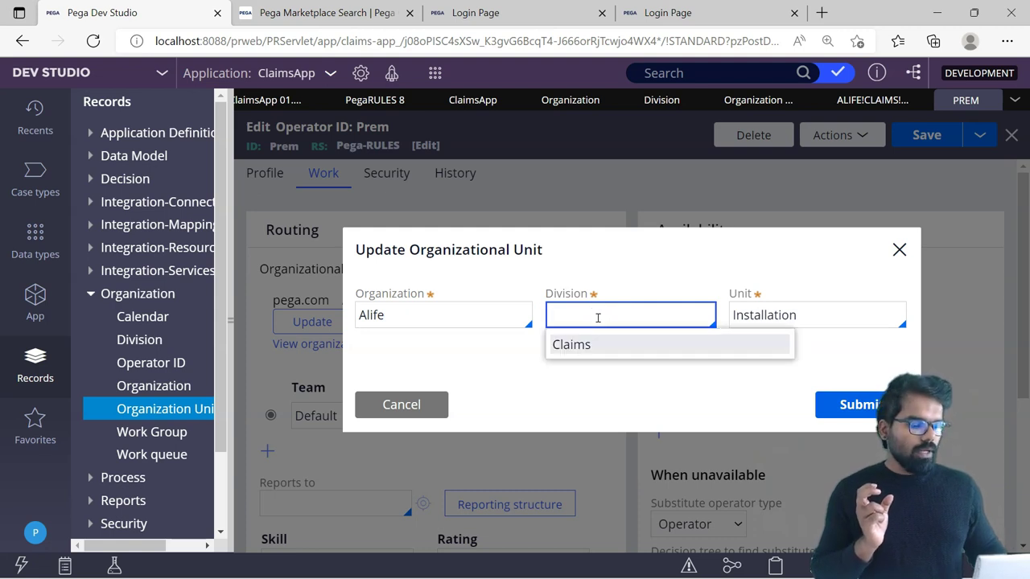
pyautogui.press('Return')
# Set the unit of the operator's organizational assignment to Unit and submit the update
pyautogui.doubleClick(758, 316)
pyautogui.press('BackSpace')
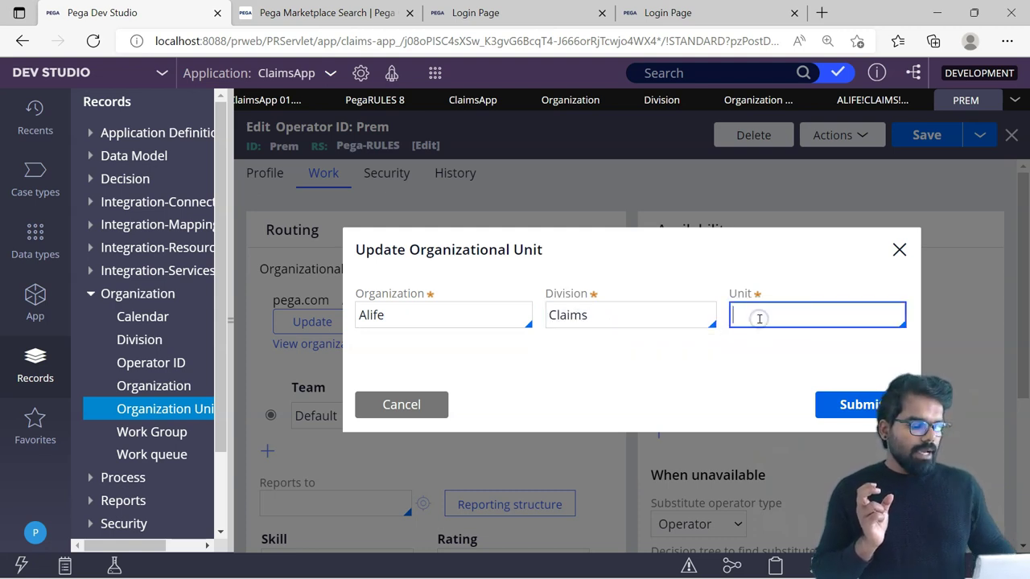
pyautogui.press('Down')
pyautogui.press('Return')
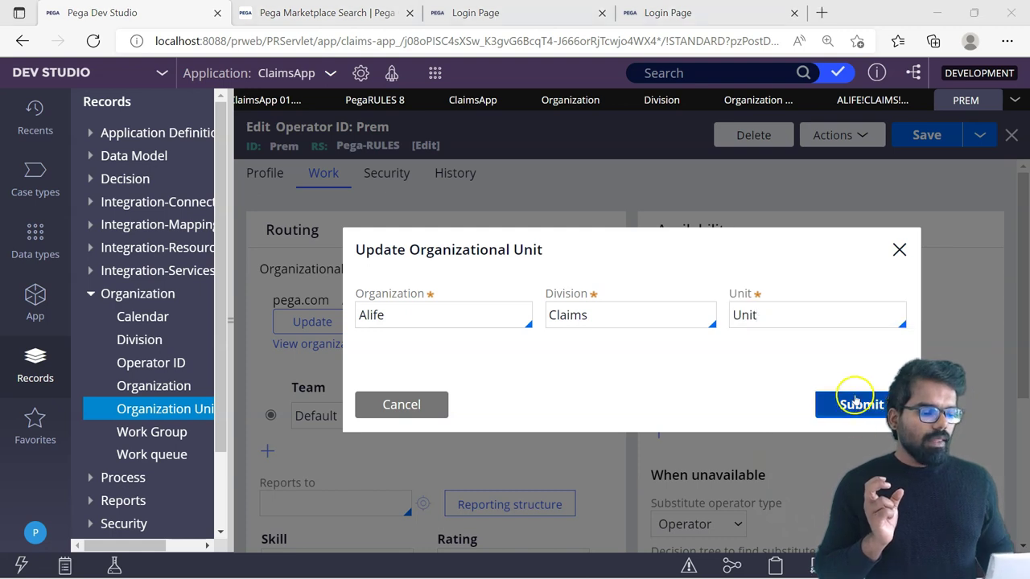
pyautogui.click(859, 405)
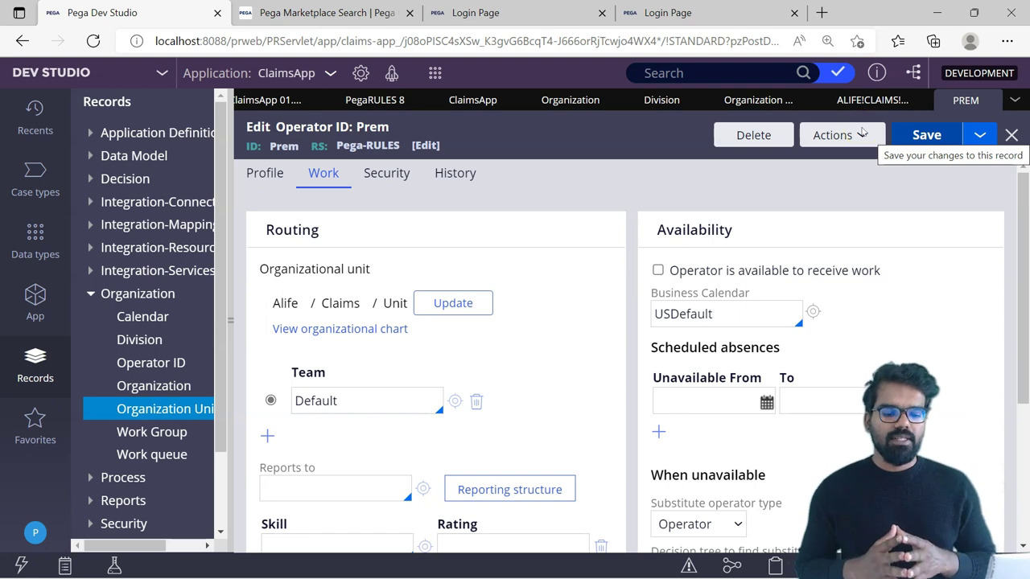
# Show the class hierarchy of the top-level Alife class and expand its ClaimsApp class
pyautogui.click(35, 358)
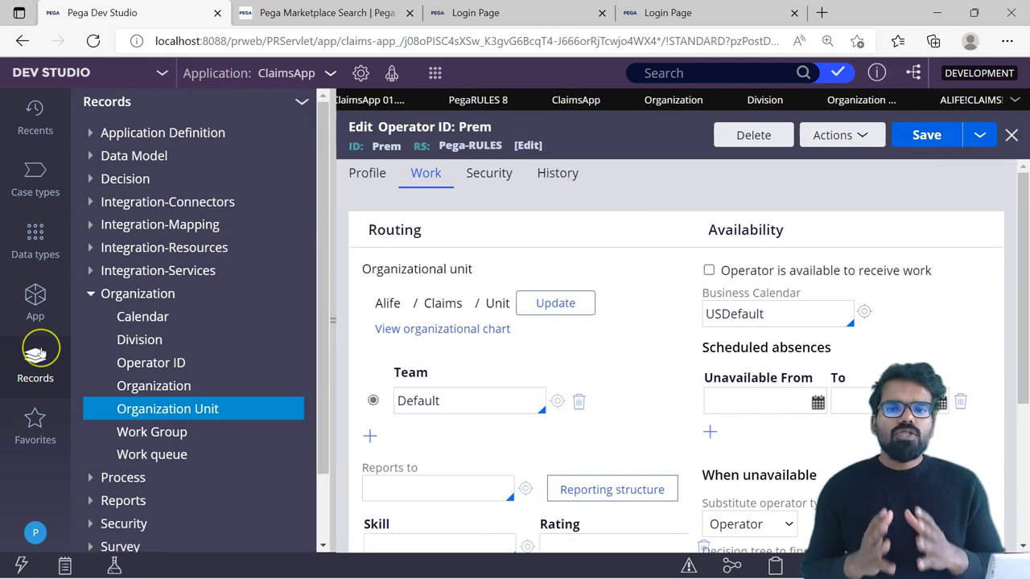
pyautogui.click(34, 294)
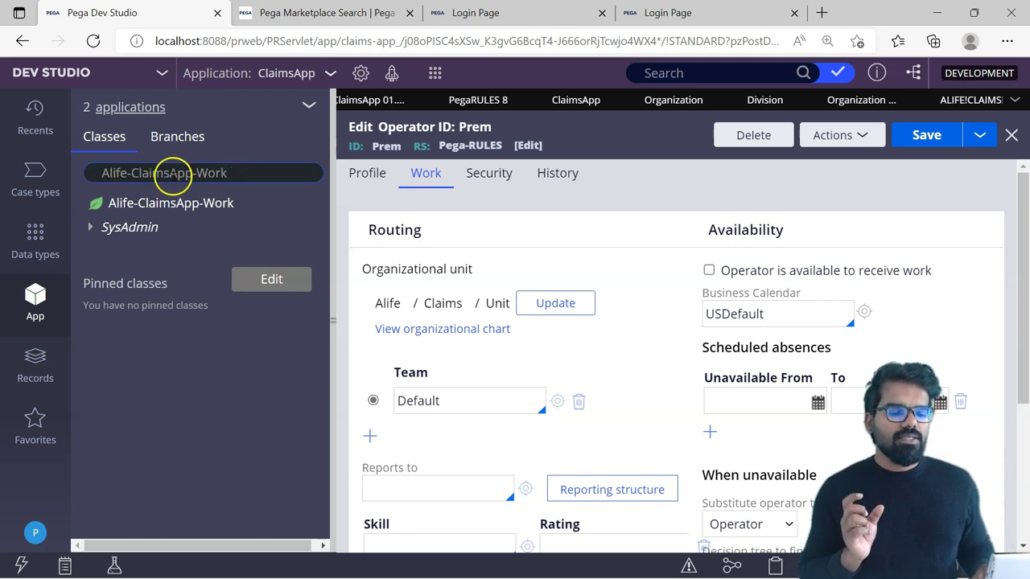
pyautogui.moveTo(131, 173); pyautogui.dragTo(225, 175)
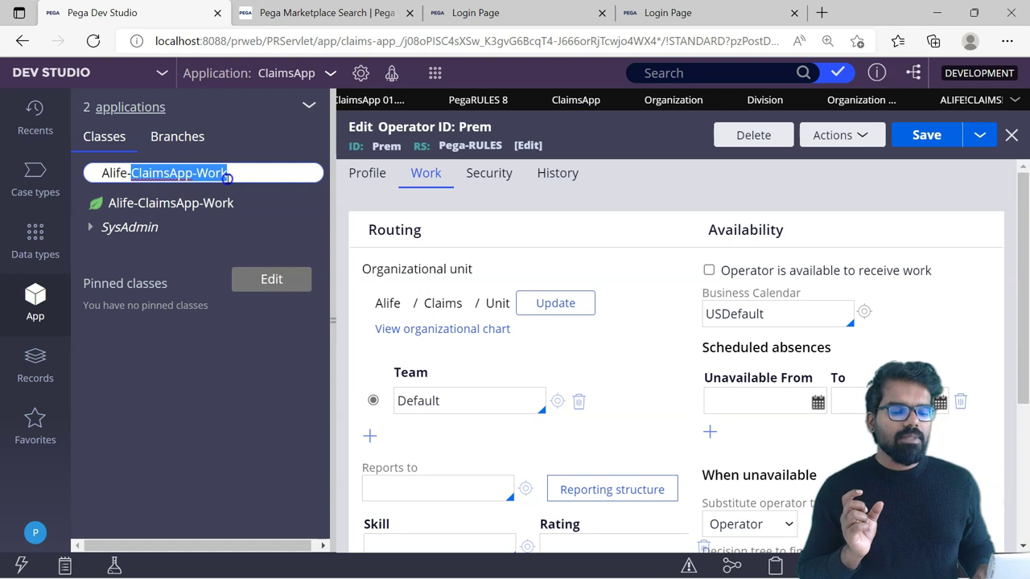
pyautogui.press('BackSpace')
pyautogui.press('BackSpace')
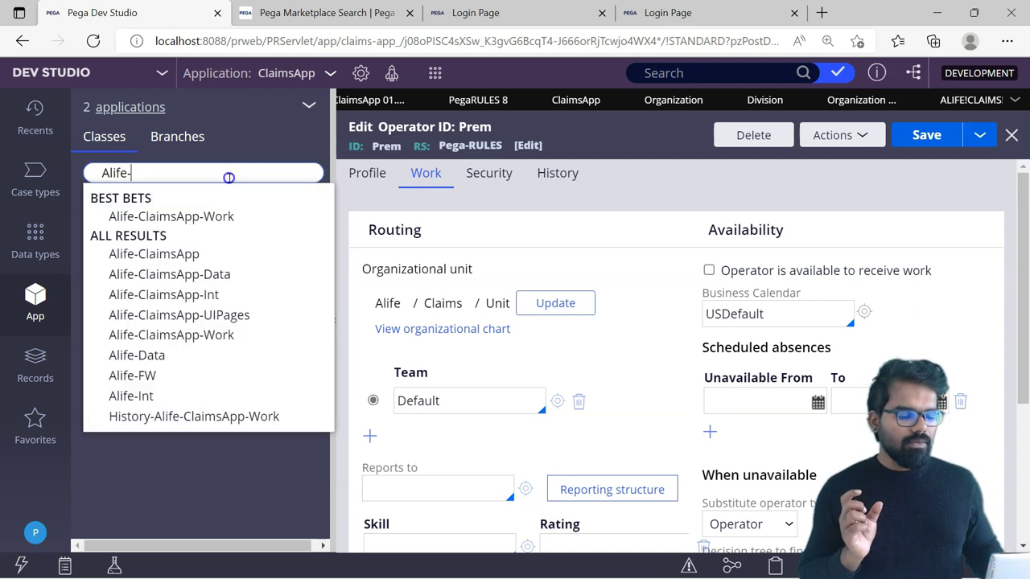
pyautogui.click(544, 210)
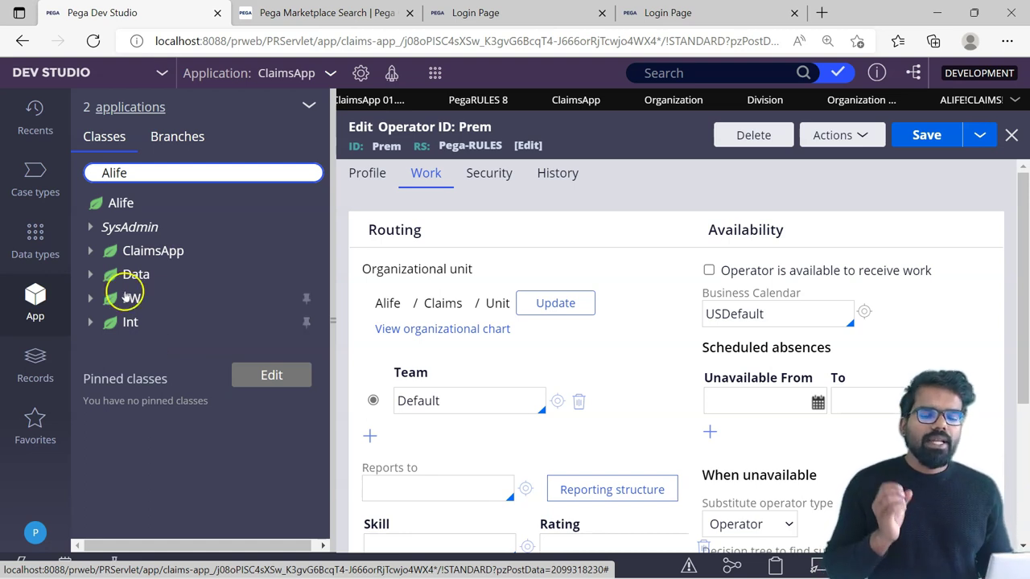
pyautogui.click(145, 209)
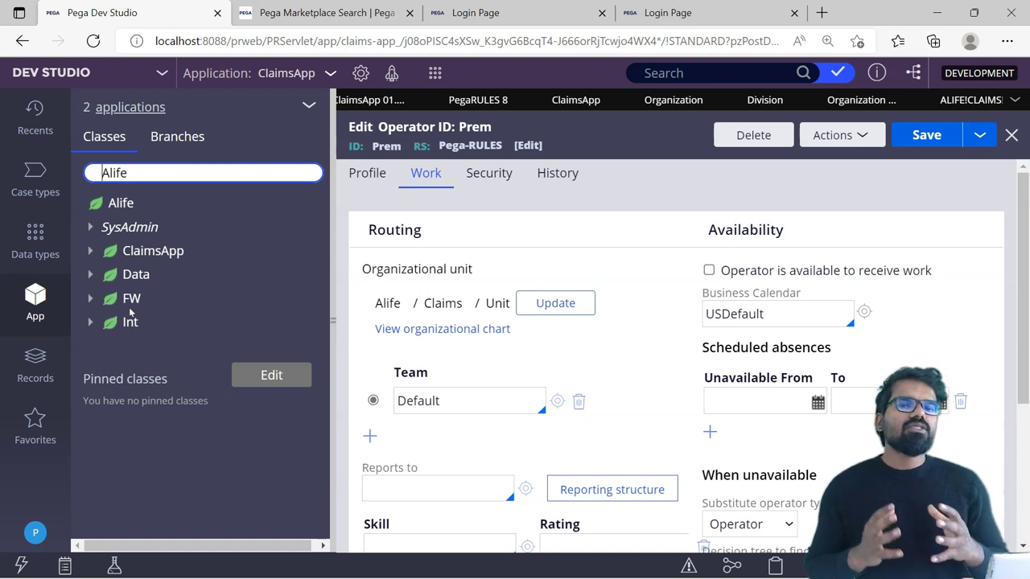
pyautogui.click(91, 252)
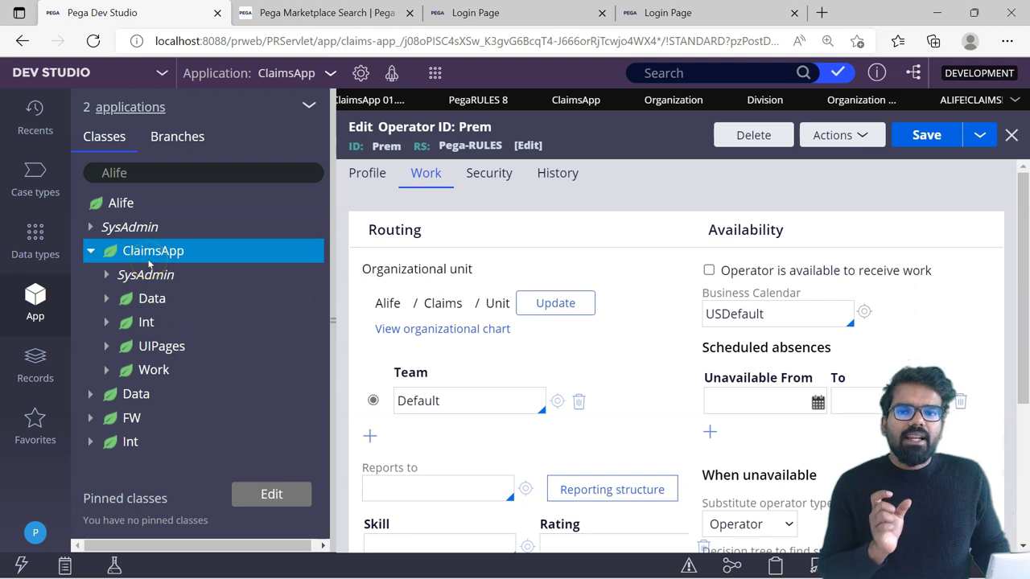
# List the Activity rules in the Technical category of the records and open the Check Flow Dependencies activity
pyautogui.click(35, 364)
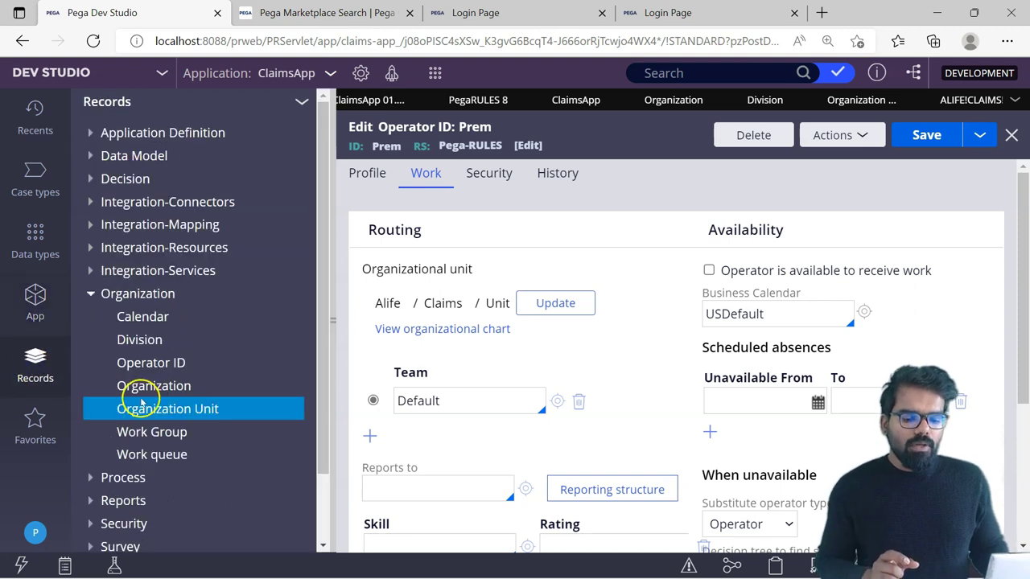
pyautogui.scroll(-1, 241, 451)
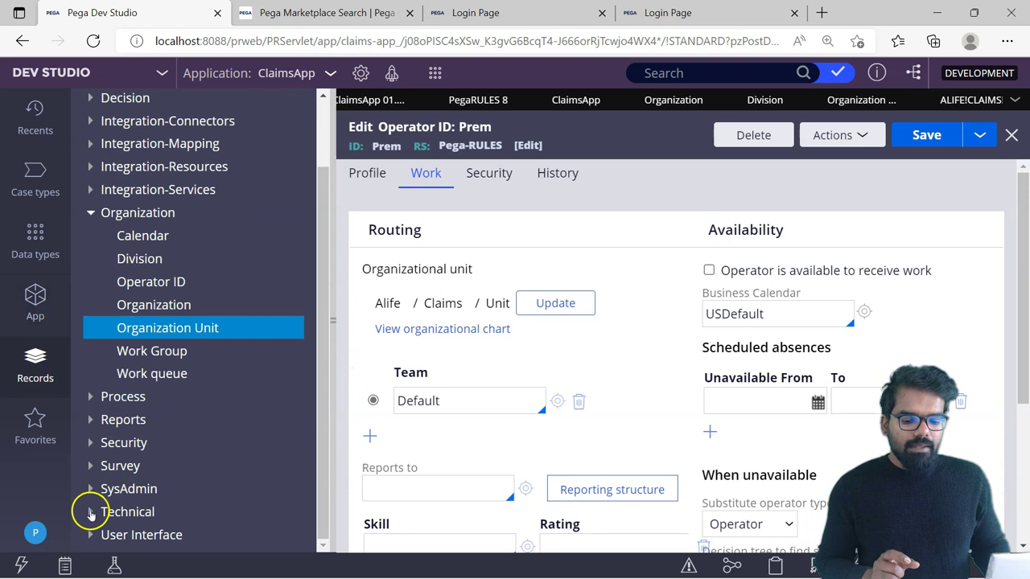
pyautogui.click(90, 511)
pyautogui.click(133, 535)
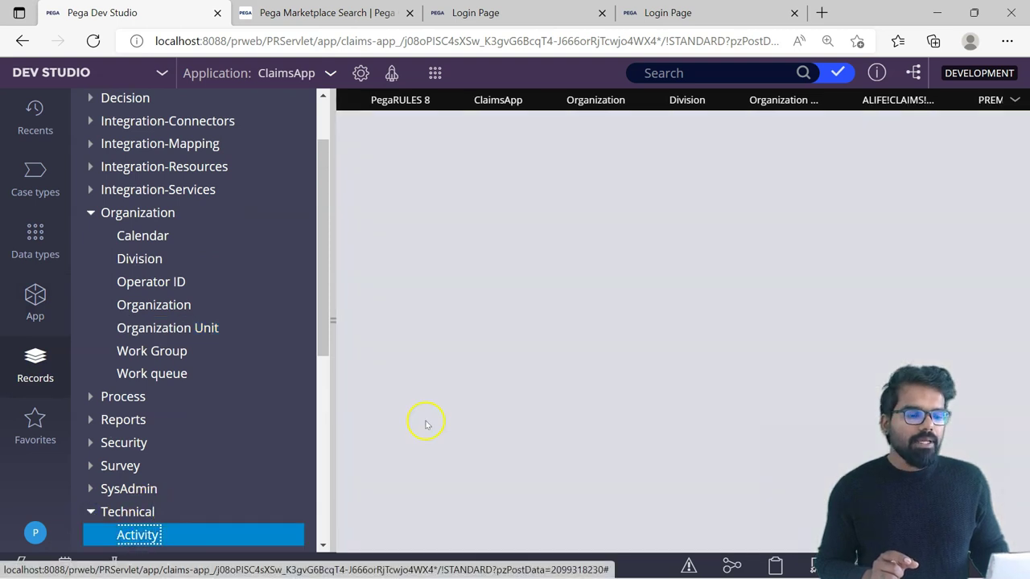
pyautogui.click(710, 234)
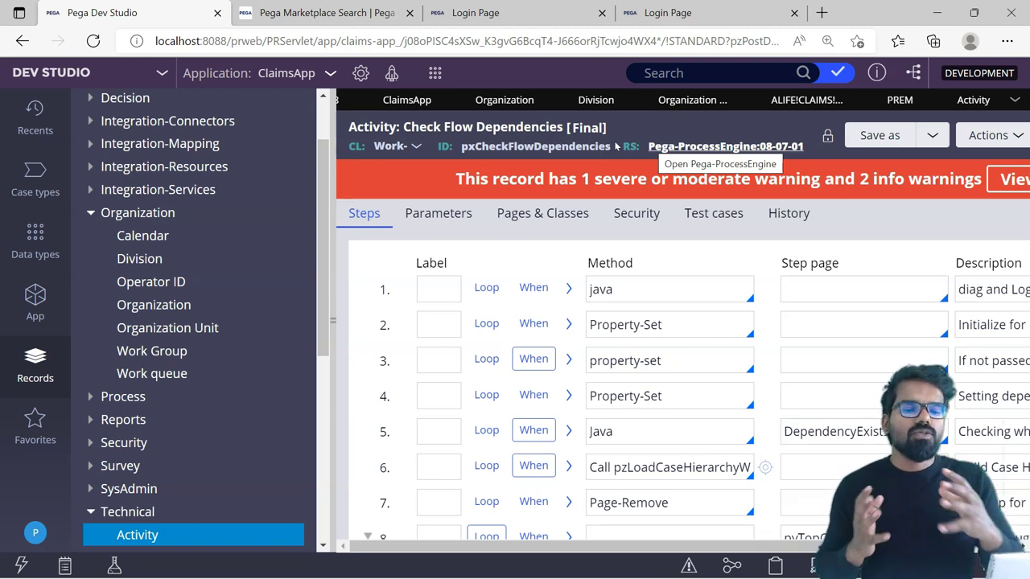
# Return to the application's class hierarchy under the Alife class
pyautogui.click(33, 302)
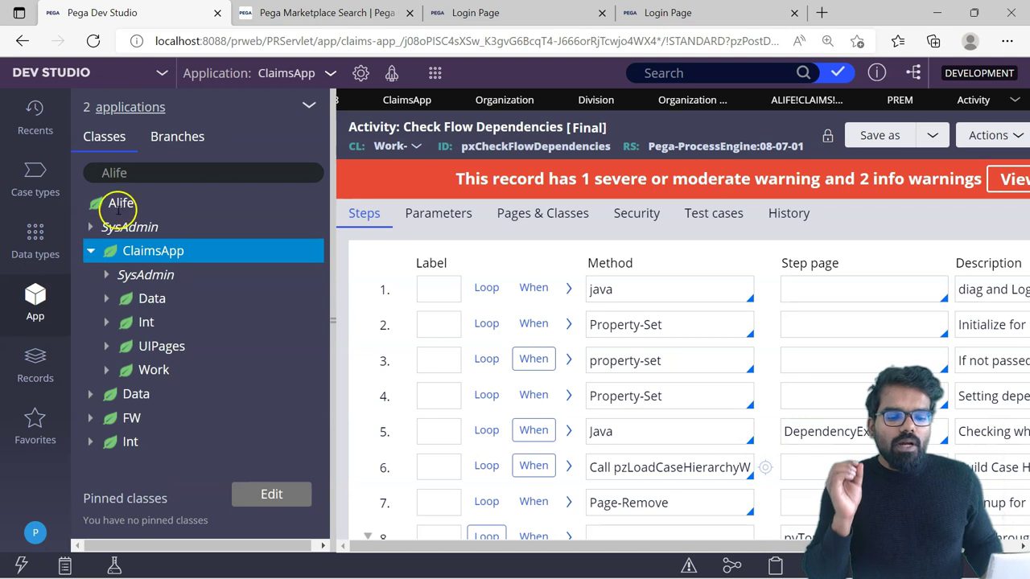